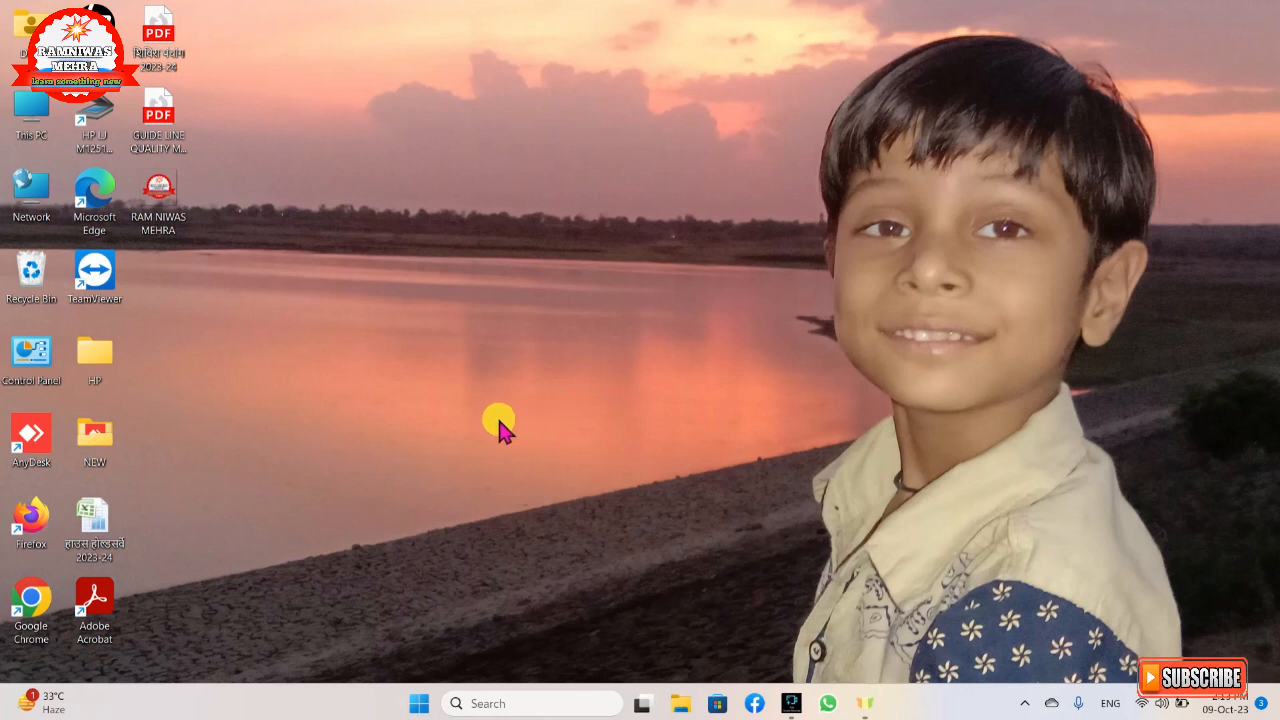
Launch Google Chrome and open the UDISE+ website from a Google search for udise.
double_click(30, 607)
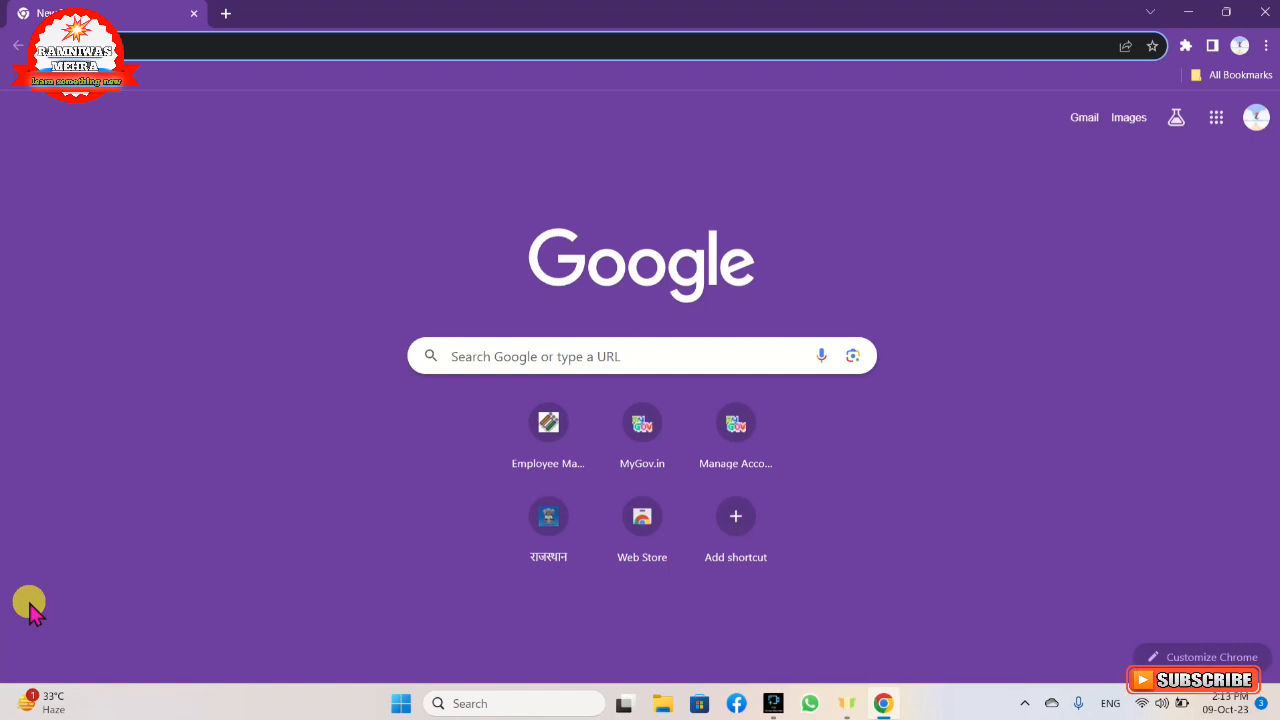
click(536, 352)
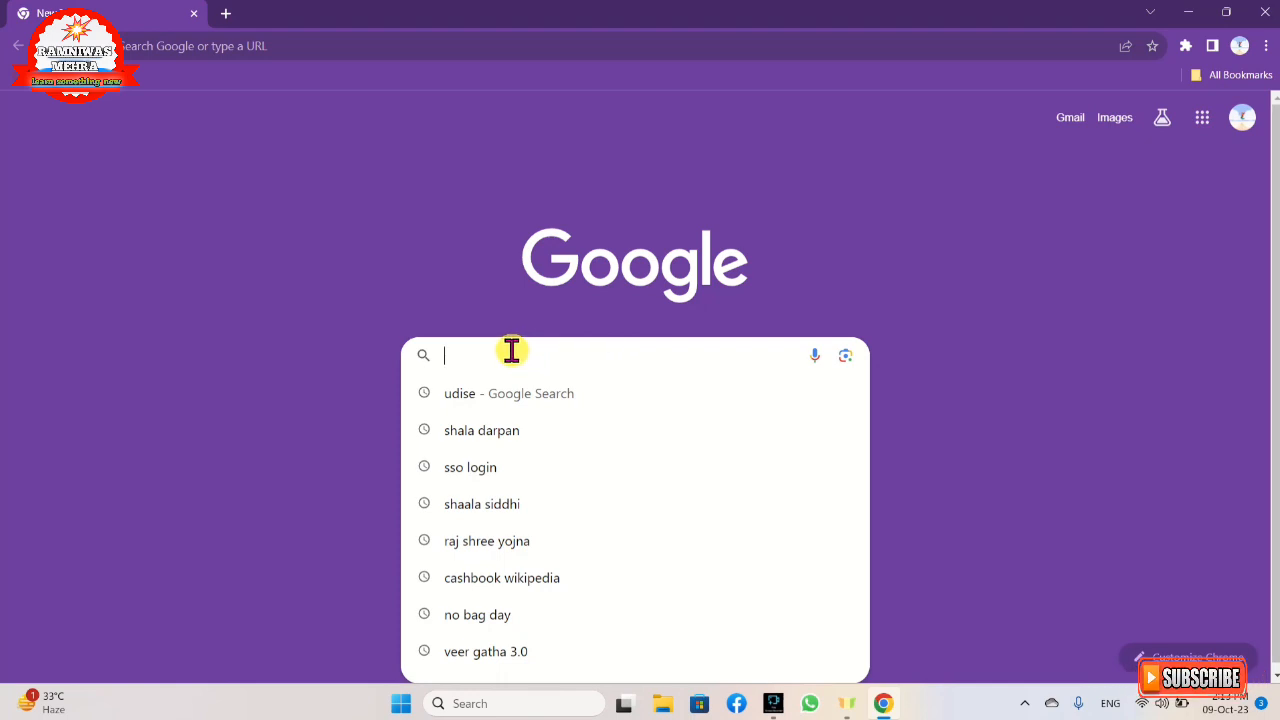
click(498, 395)
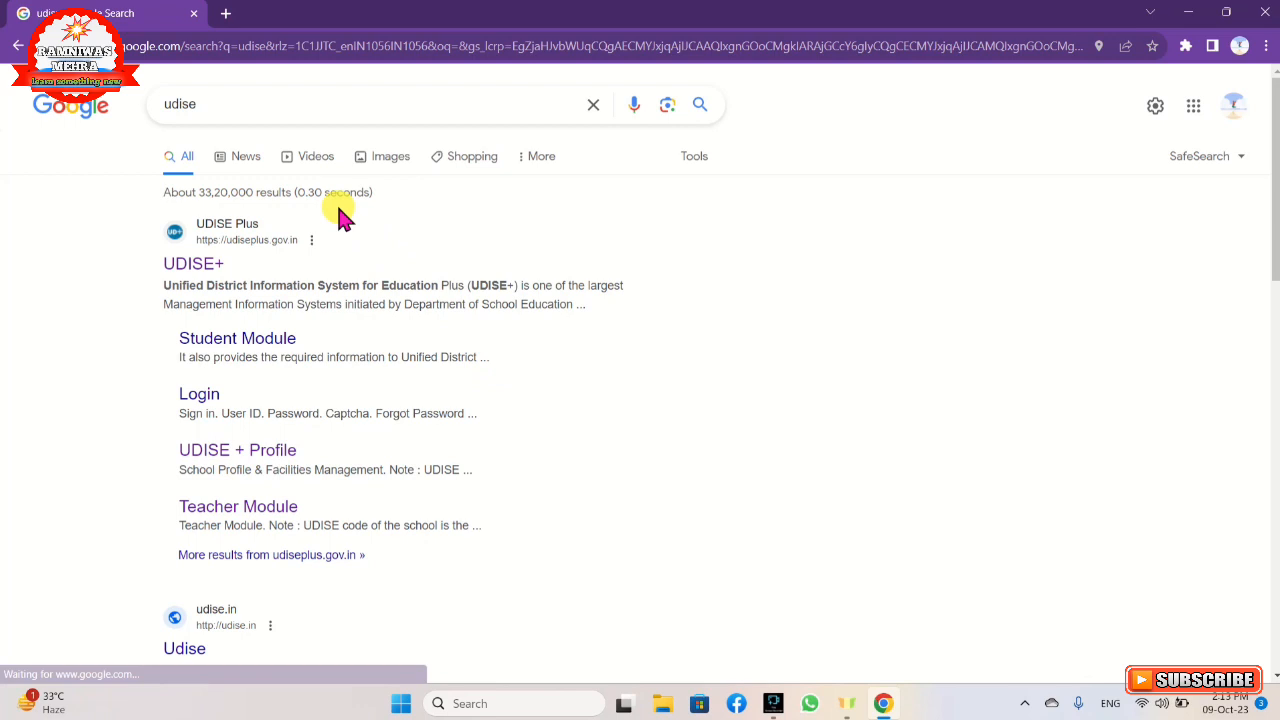
click(233, 248)
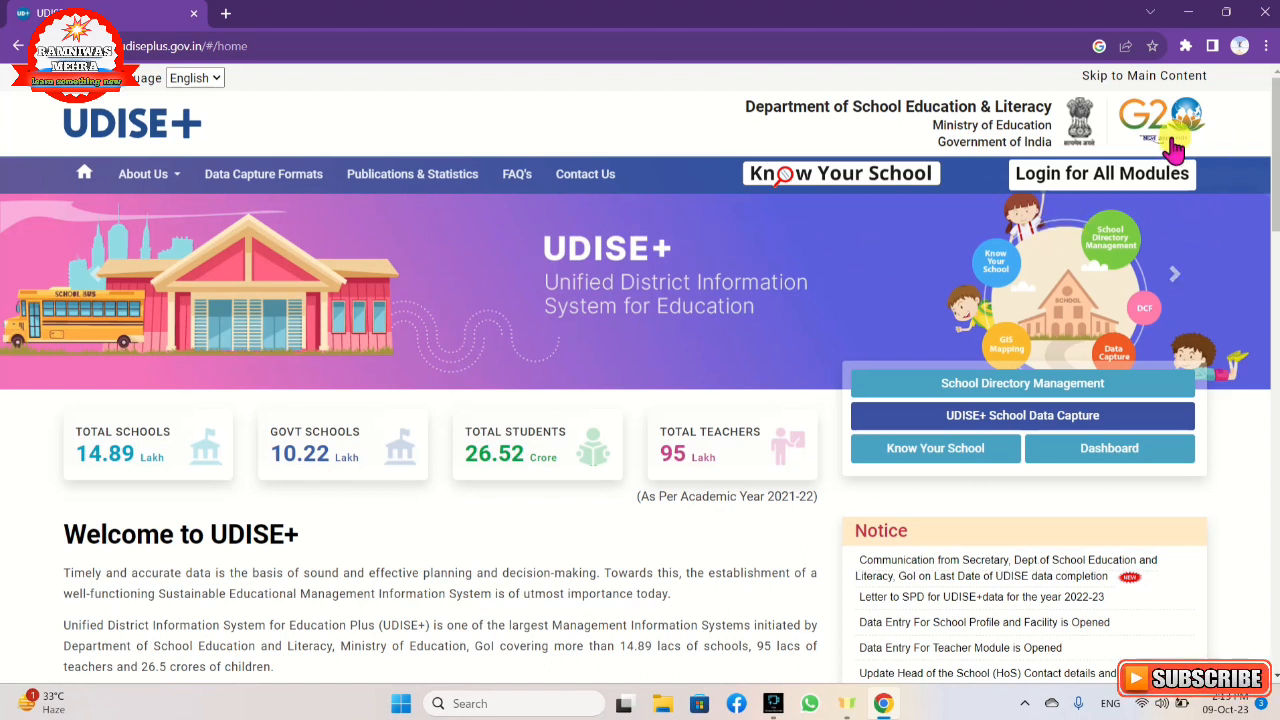
Open the login page for all modules and go to the Students Module for the state RAJASTHAN.
click(1075, 197)
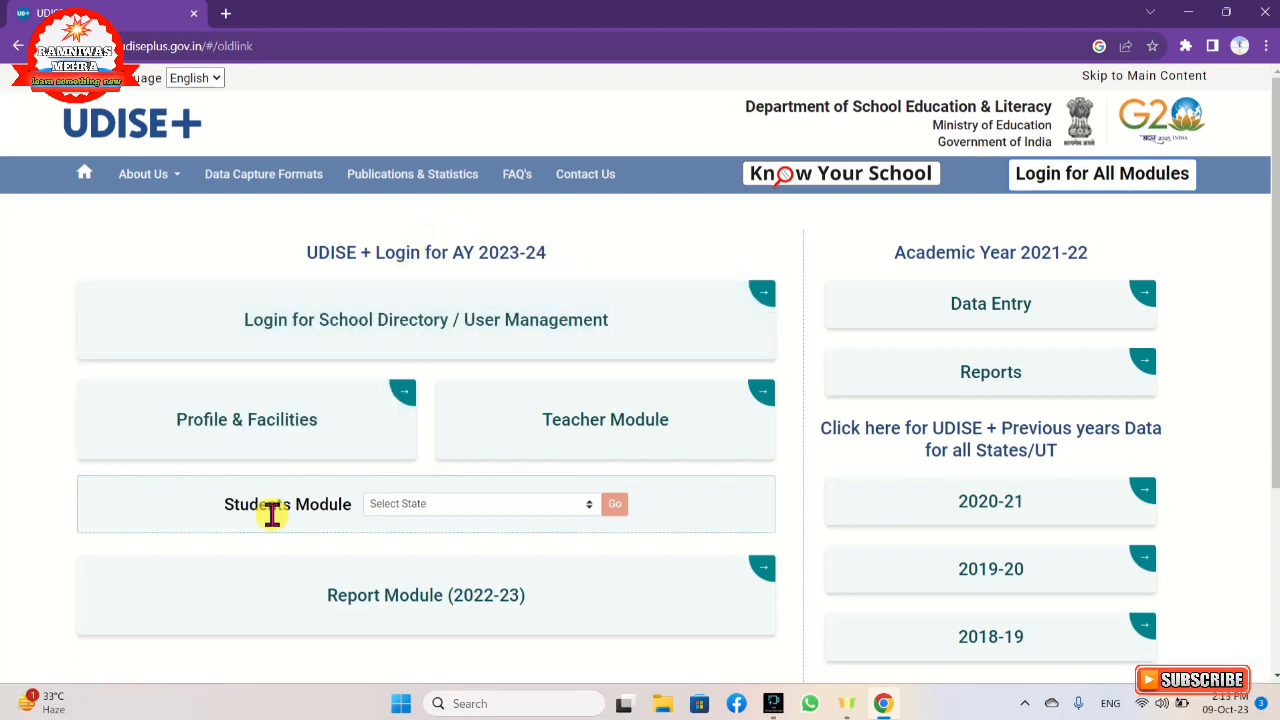
click(418, 508)
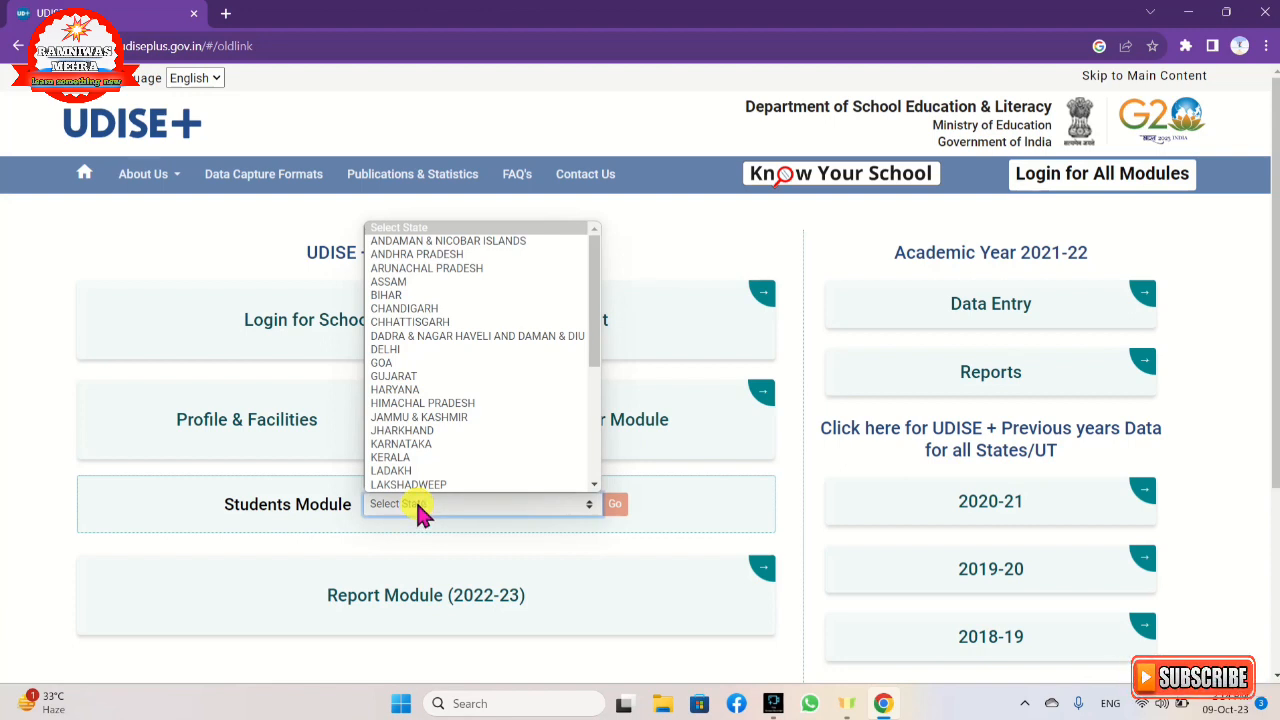
key(r)
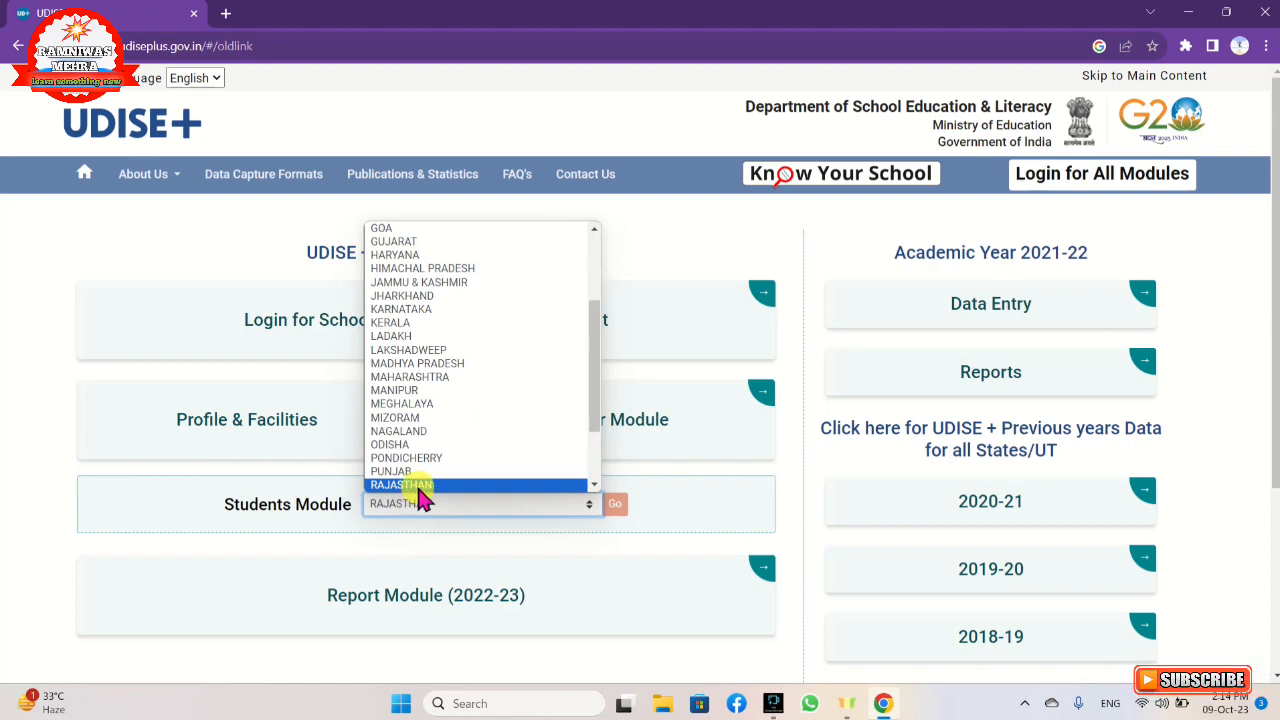
click(419, 489)
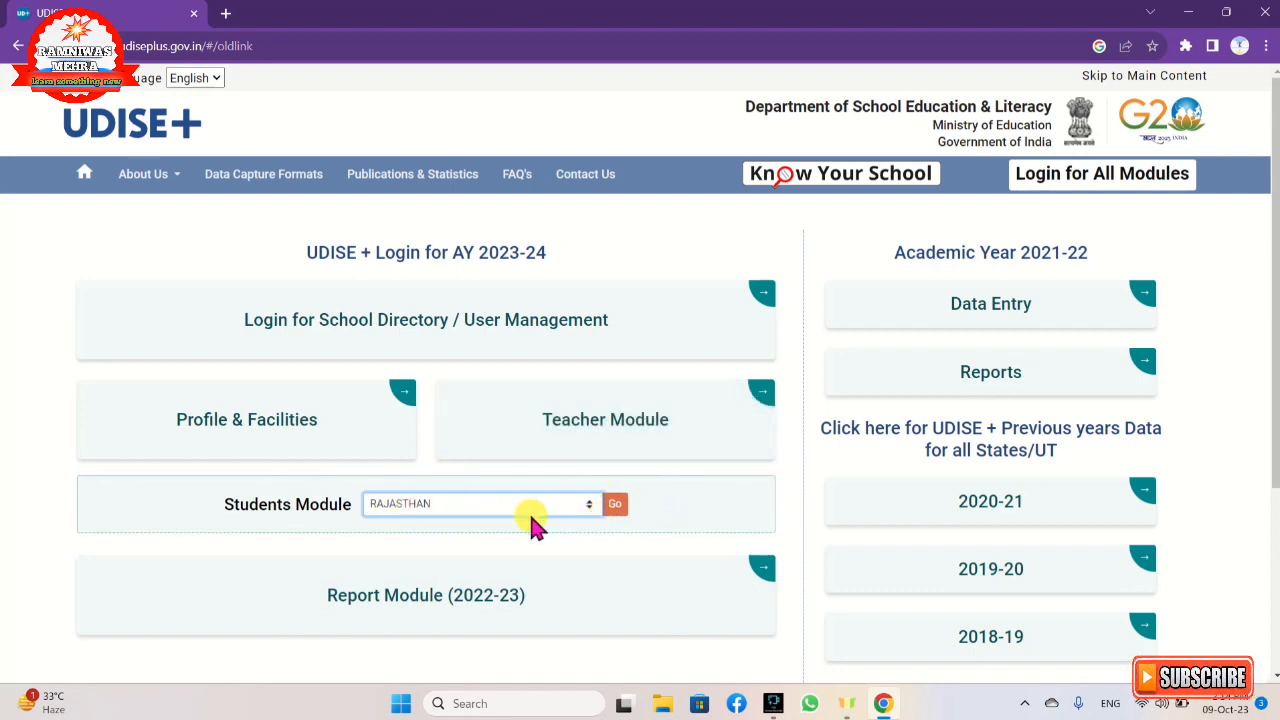
click(615, 510)
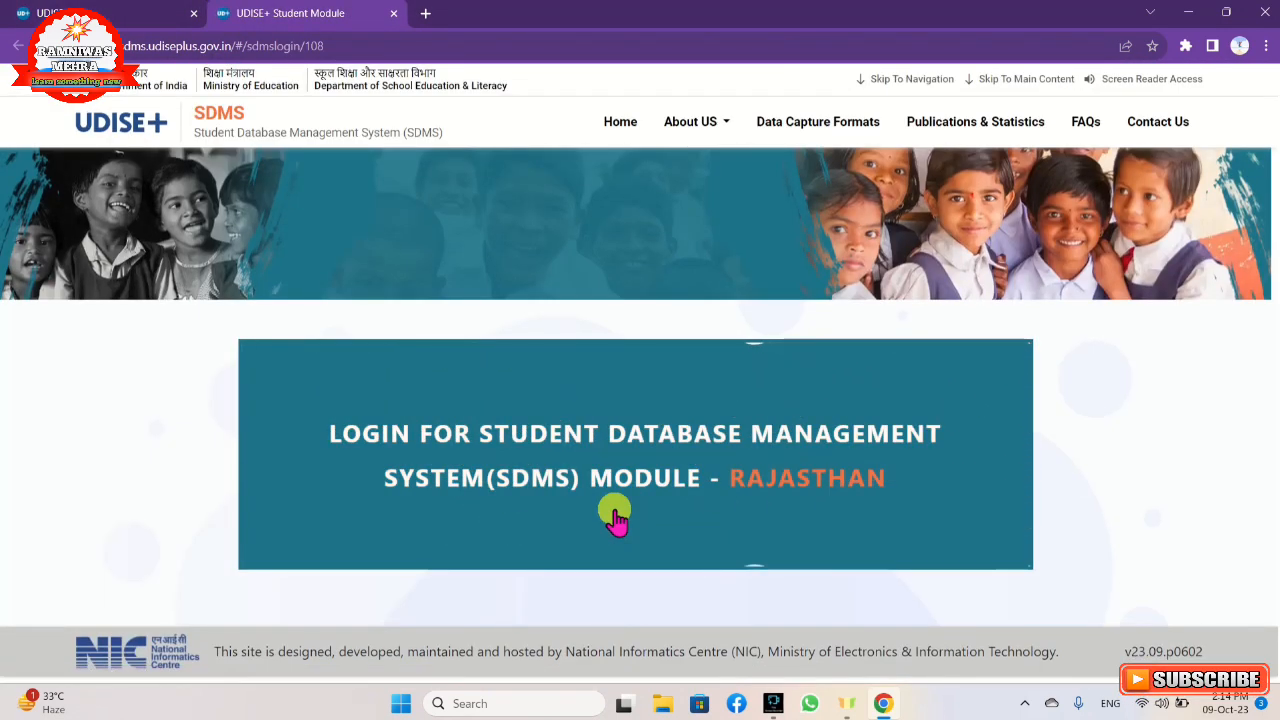
Sign in to the Rajasthan SDMS module and open the 2023-24 school dashboard, dismissing the school information.
click(809, 484)
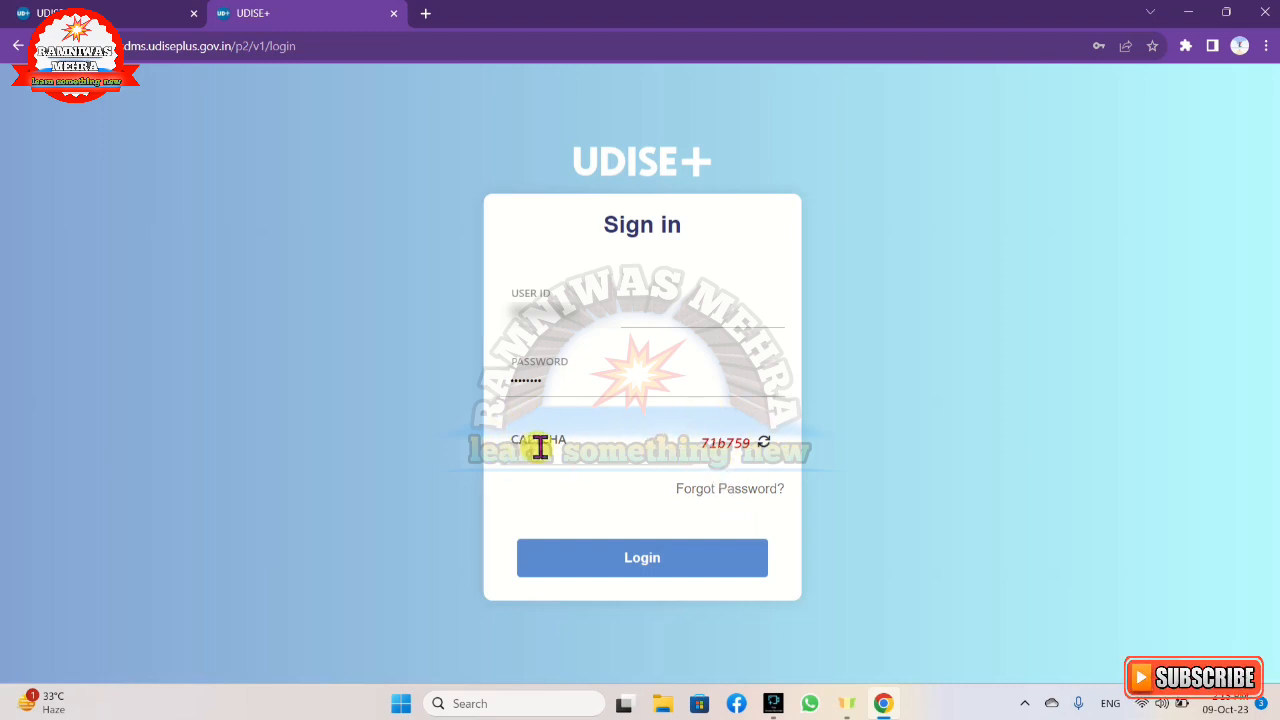
click(648, 570)
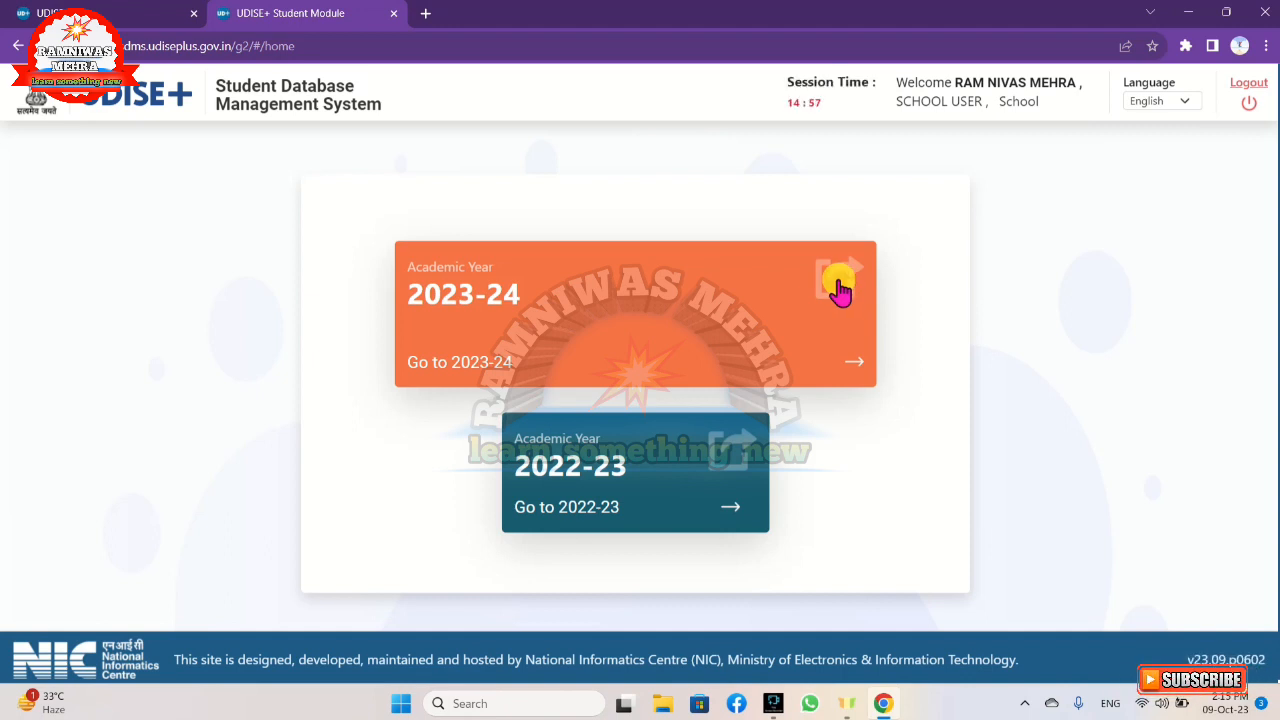
click(840, 288)
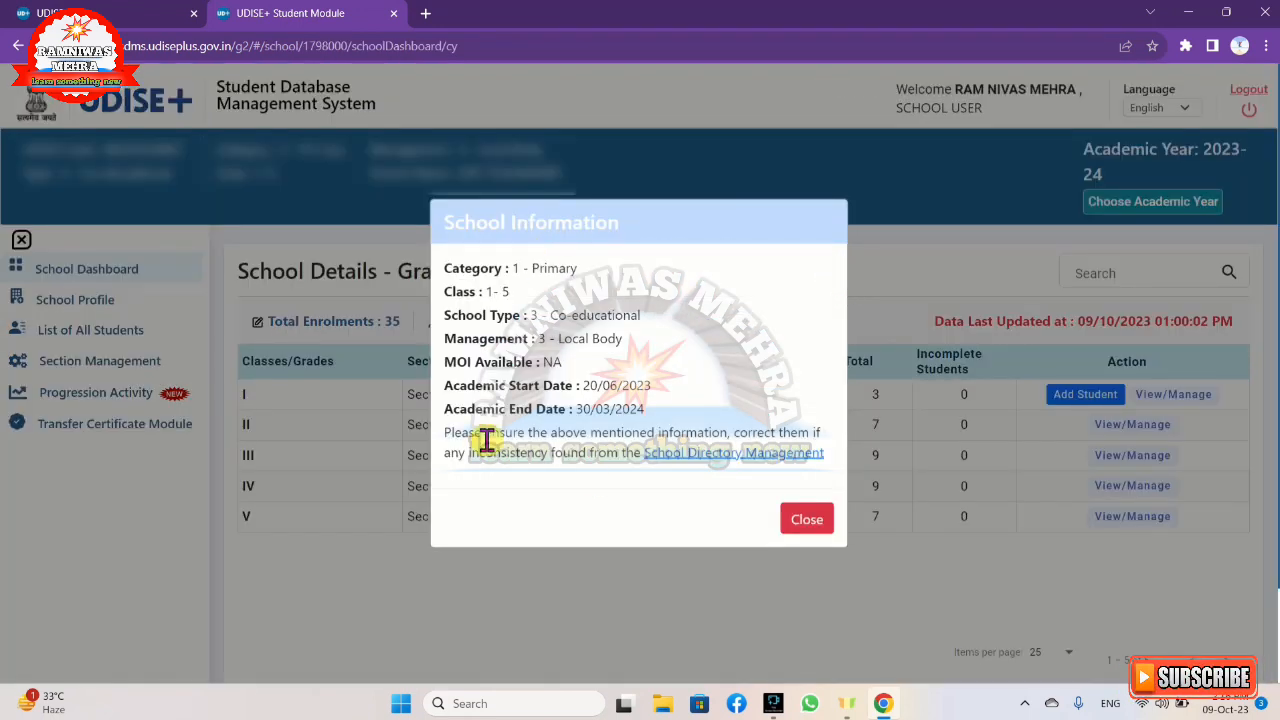
click(806, 520)
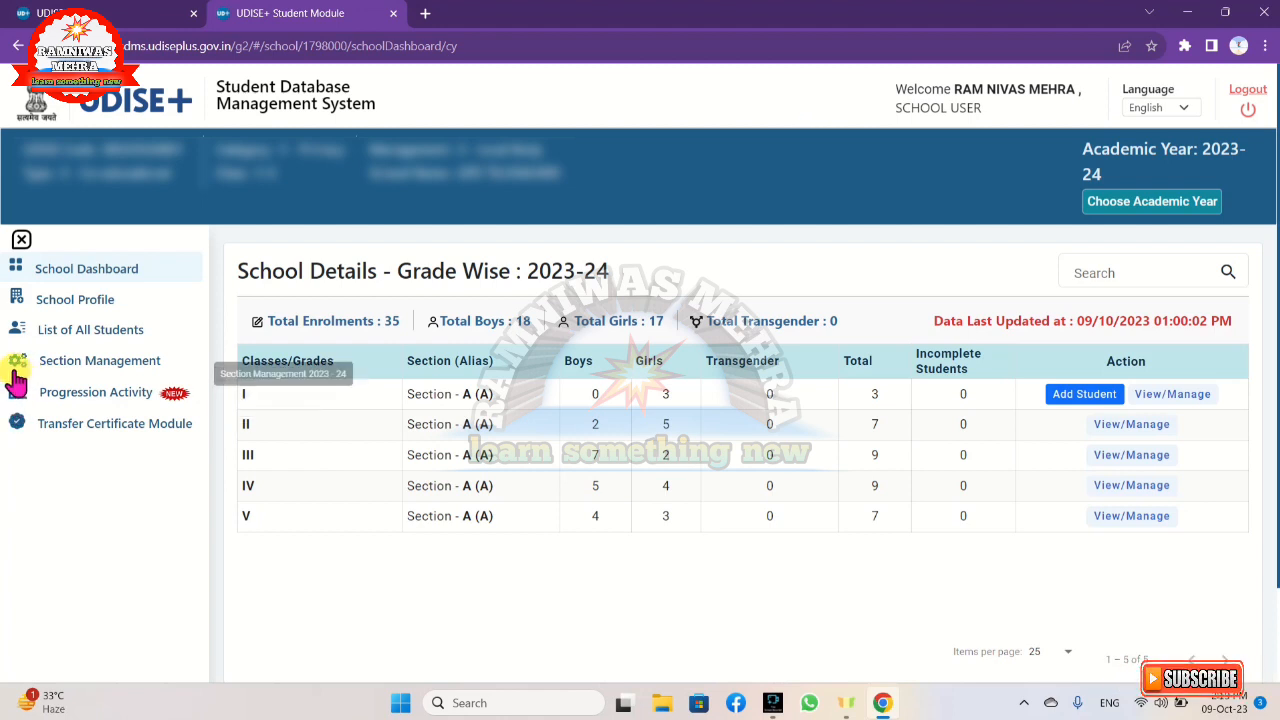
Open the Import Module under Progression Activity and examine its Get National Code form and student search fields.
click(128, 400)
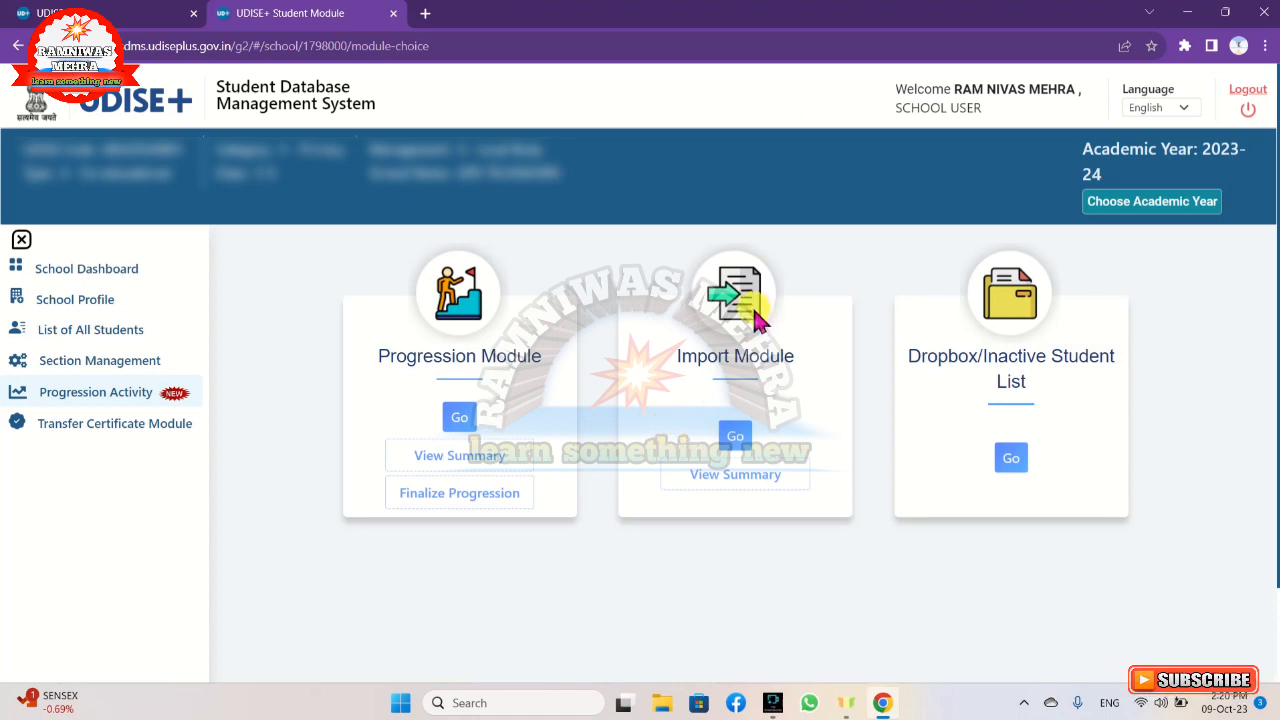
click(737, 440)
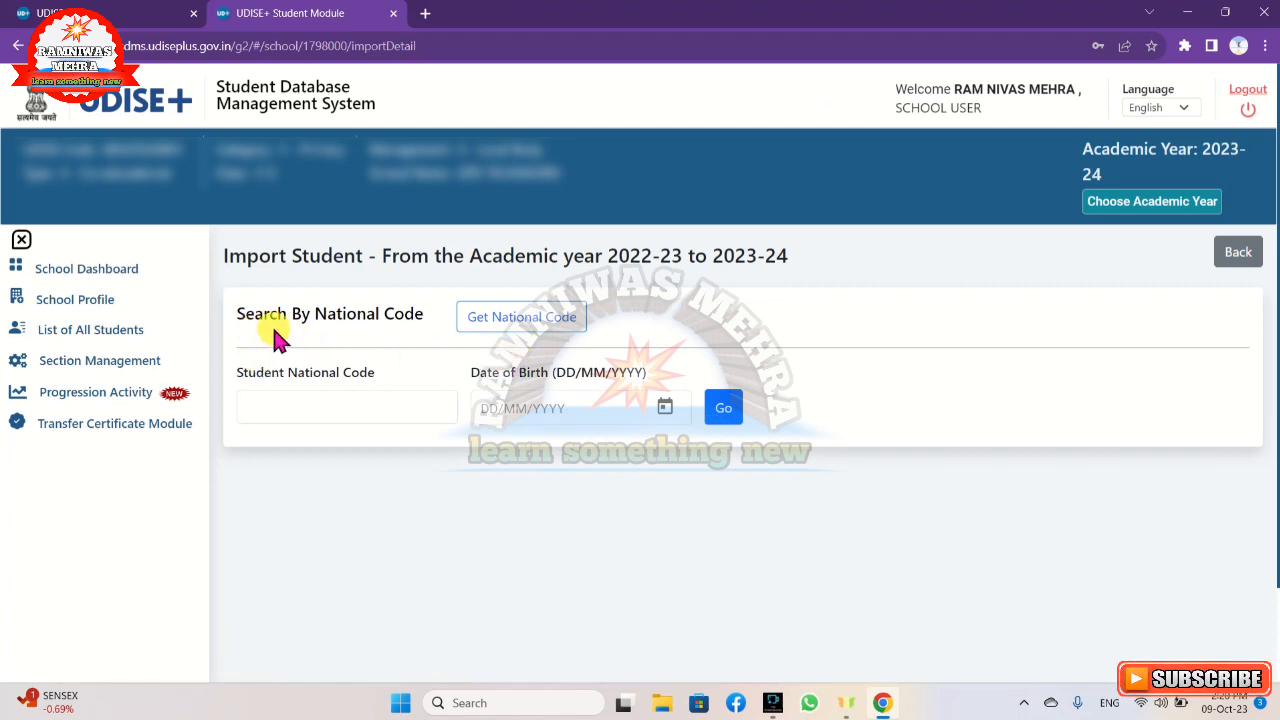
click(507, 326)
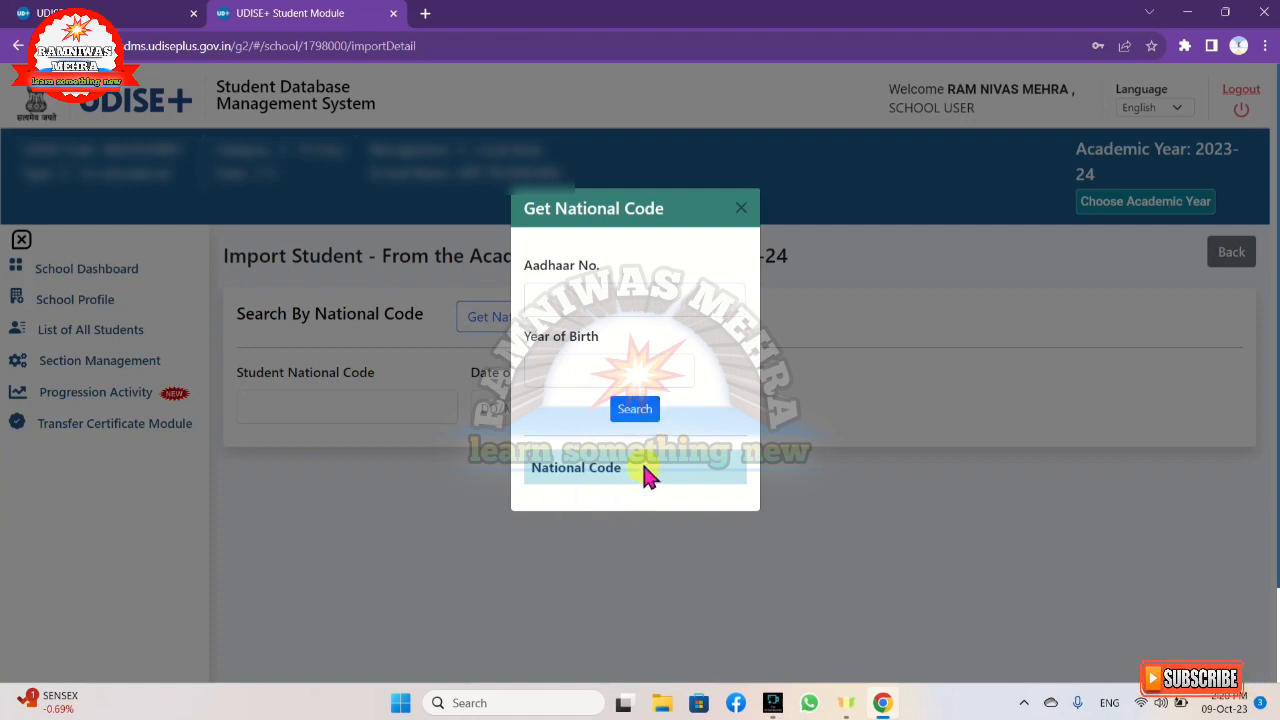
click(741, 209)
click(277, 403)
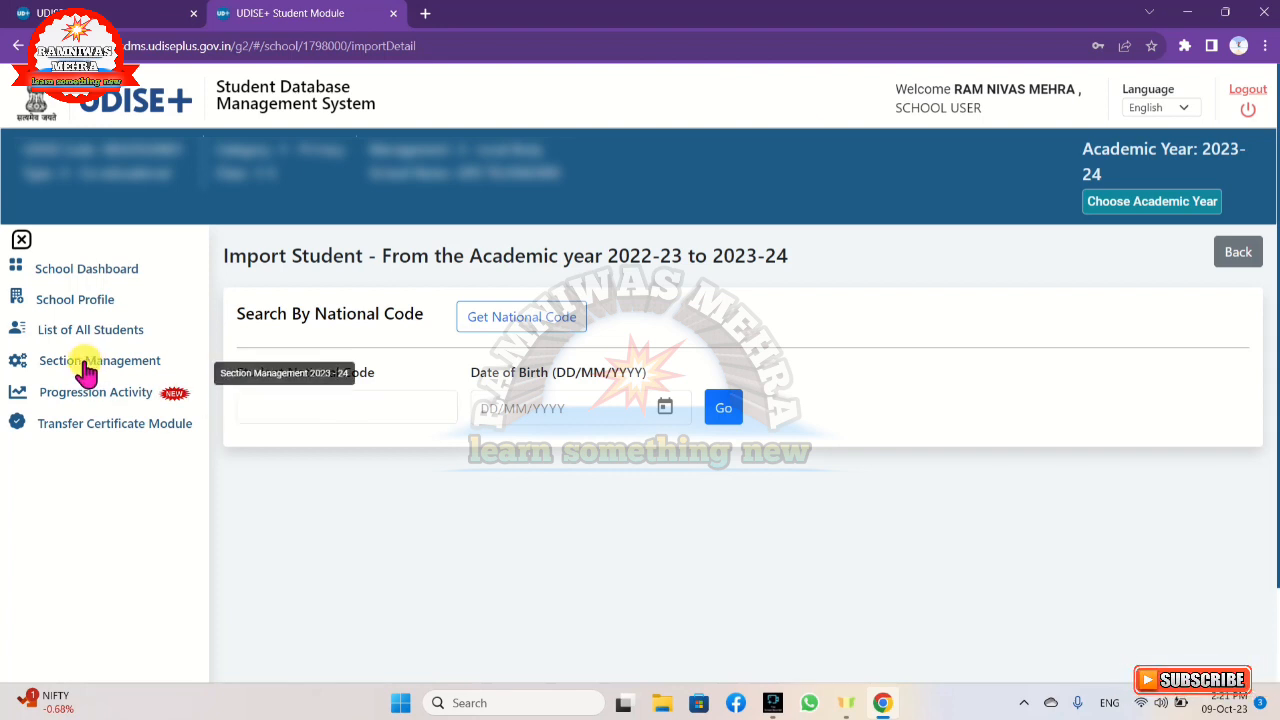
Search the Dropbox/Inactive Student List by the school's UDISE code and select the first listed student's national code.
click(116, 406)
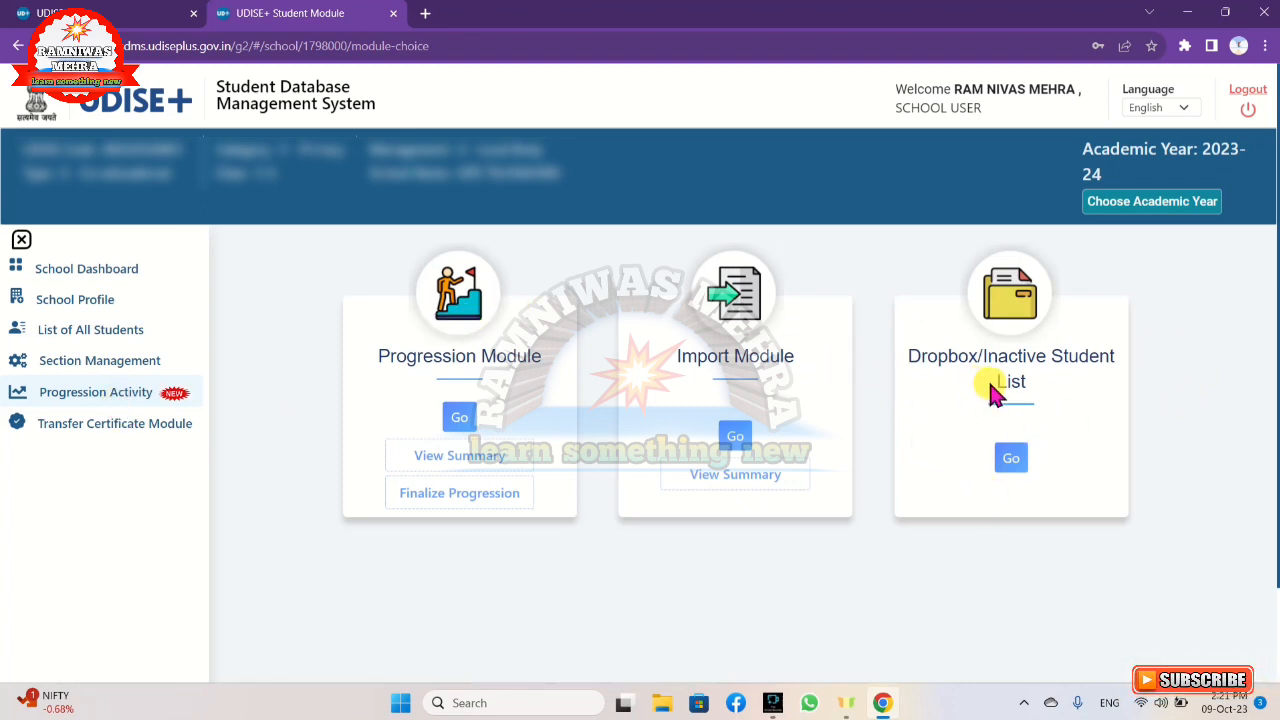
click(1011, 462)
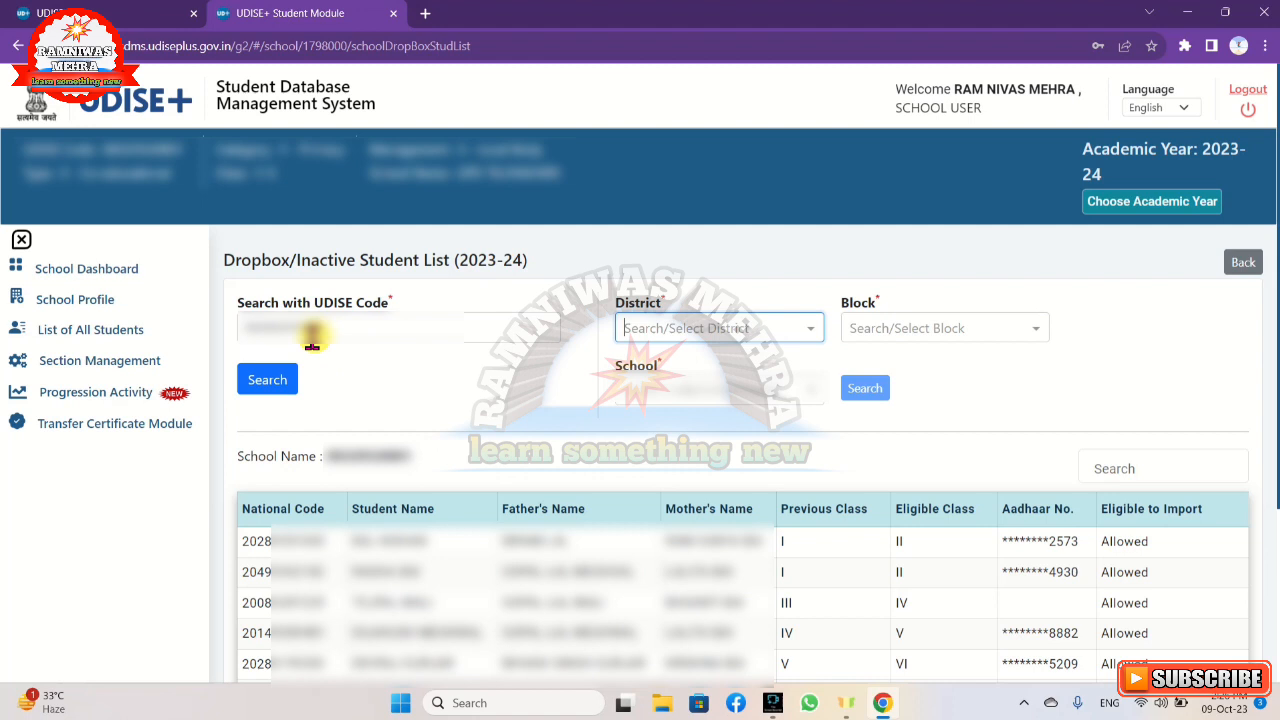
click(265, 388)
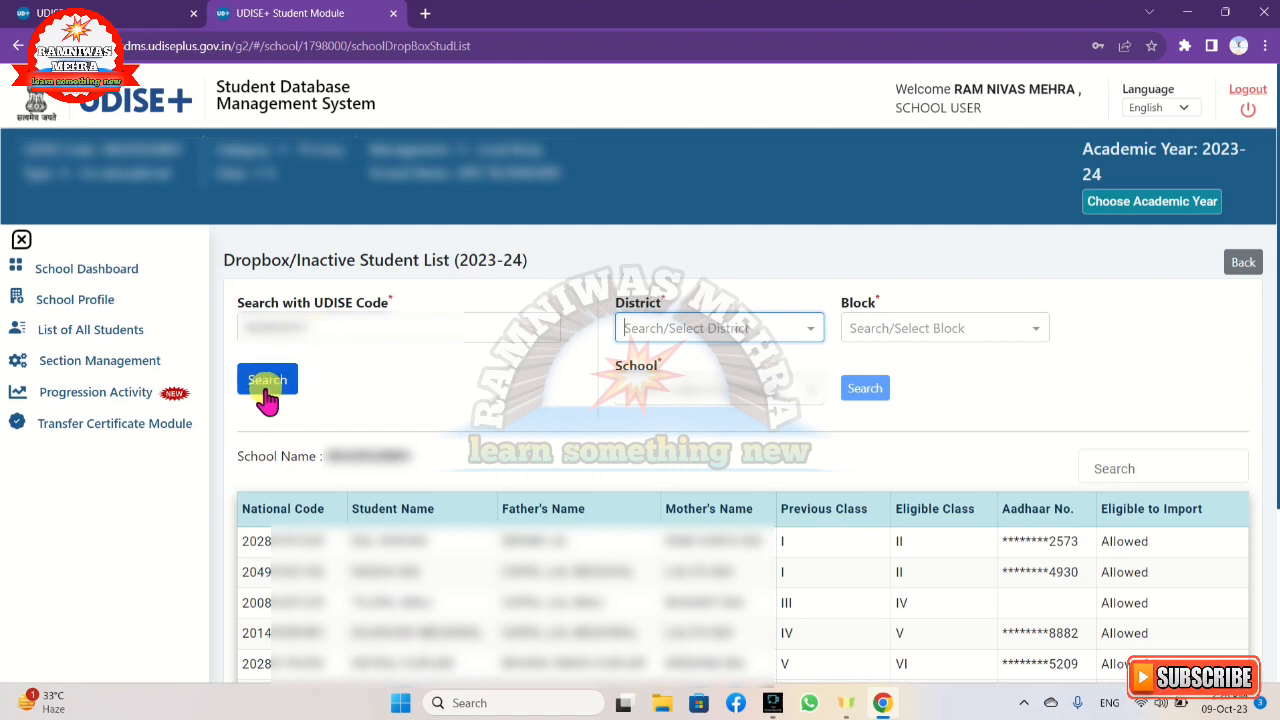
click(276, 390)
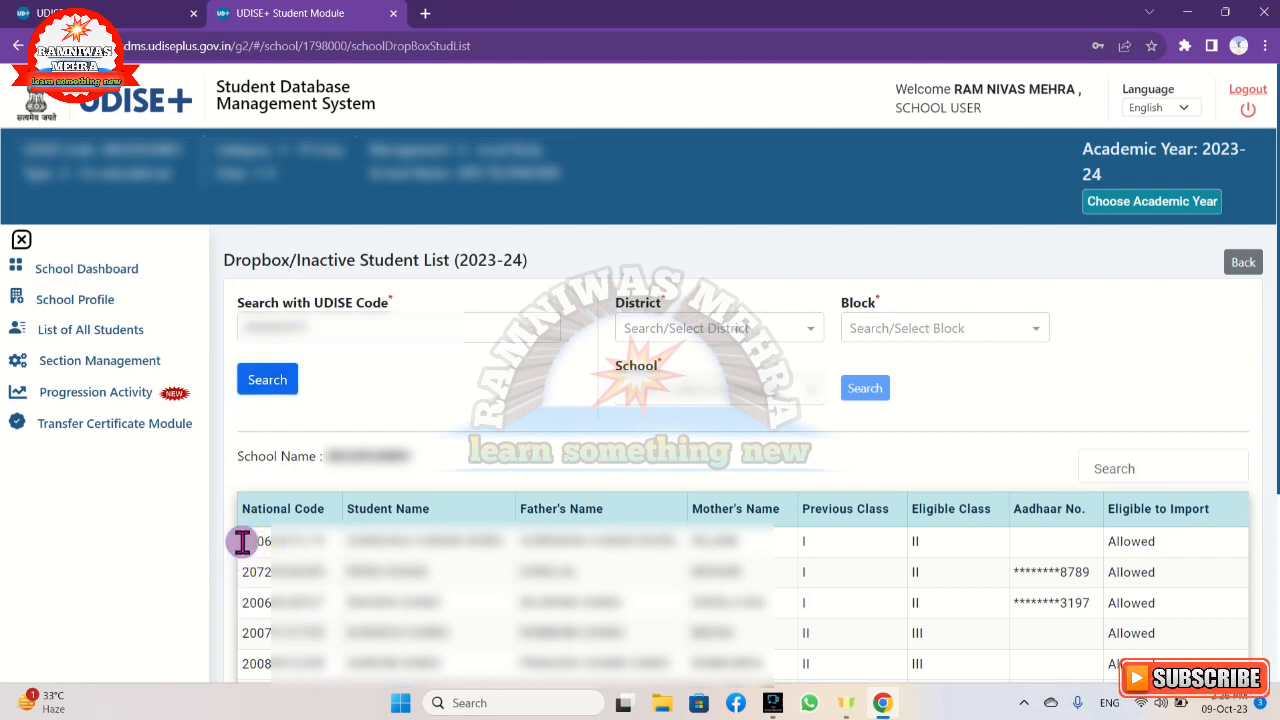
drag(242, 541, 338, 550)
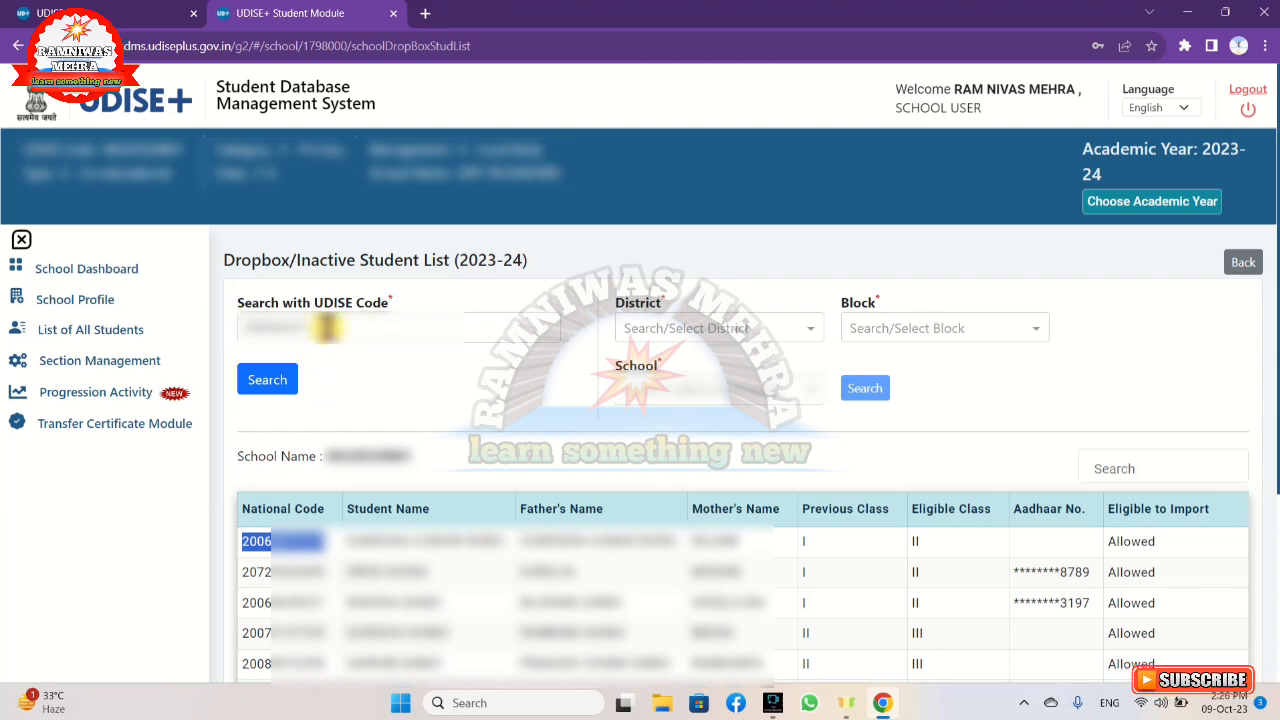
Set the school search's district to JHALAWAR and its block to SUNEL.
click(663, 331)
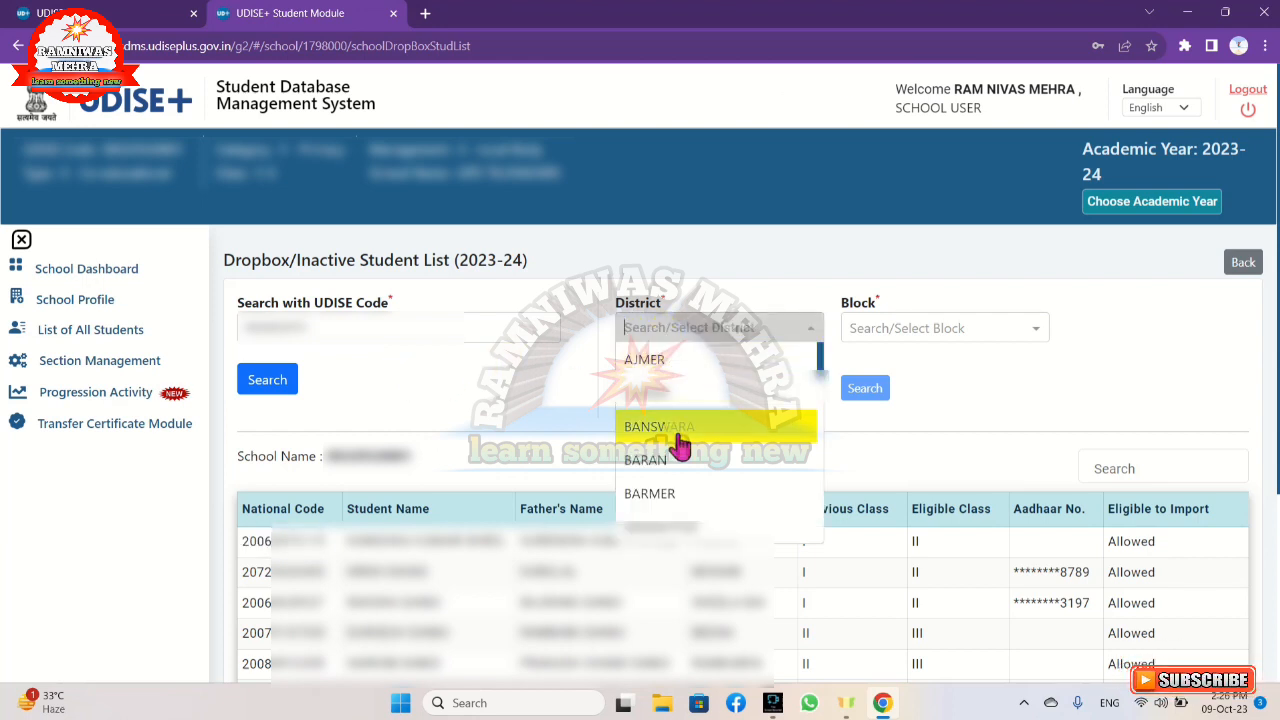
scroll(679, 447, down, 5)
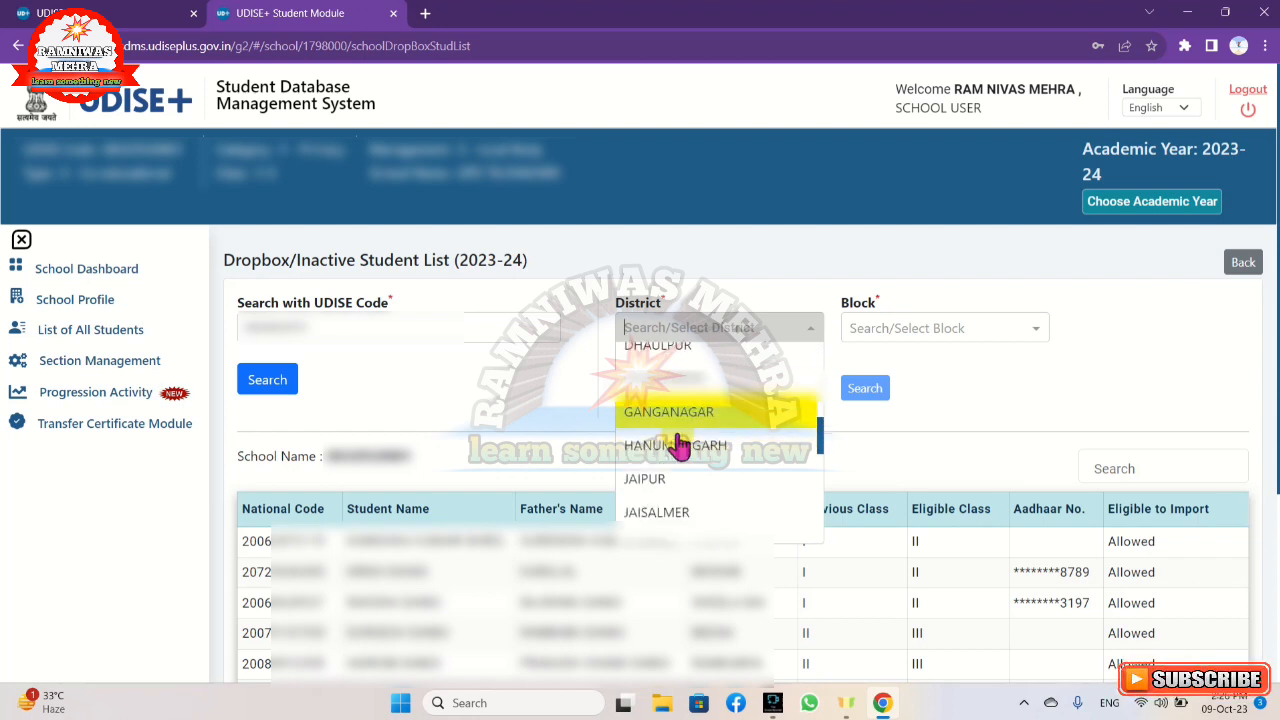
scroll(677, 440, down, 3)
click(676, 505)
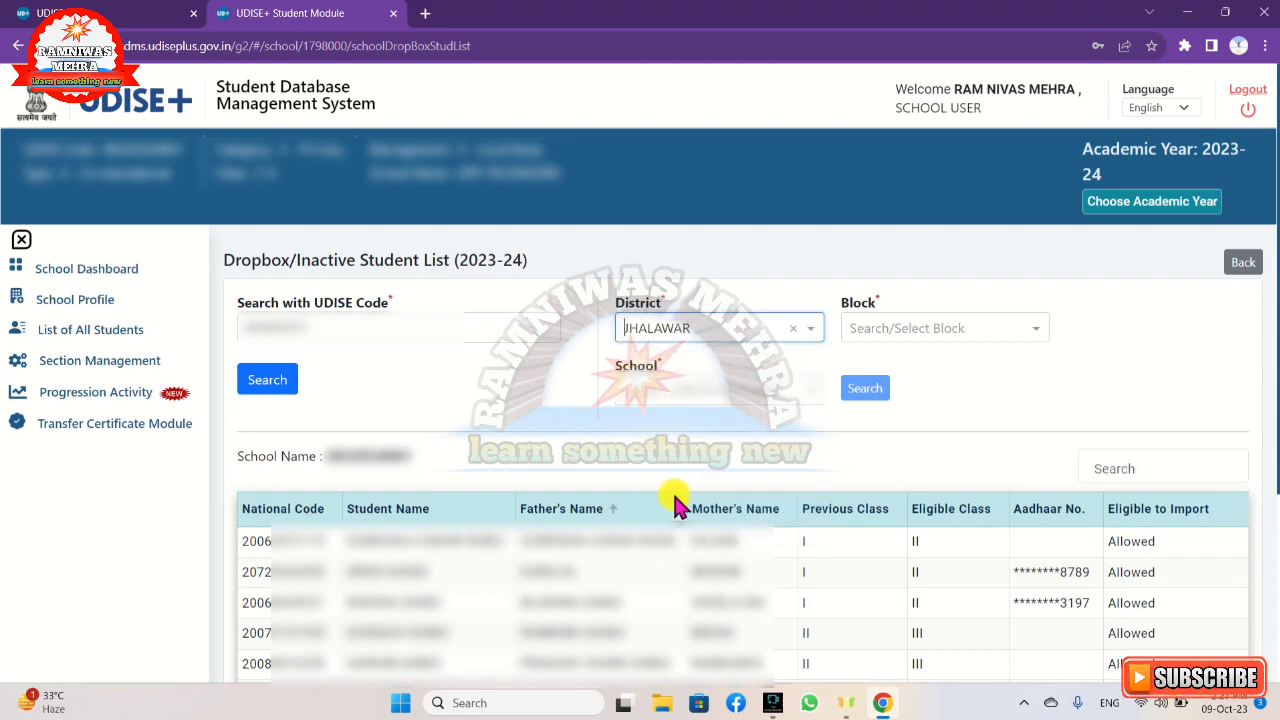
click(981, 339)
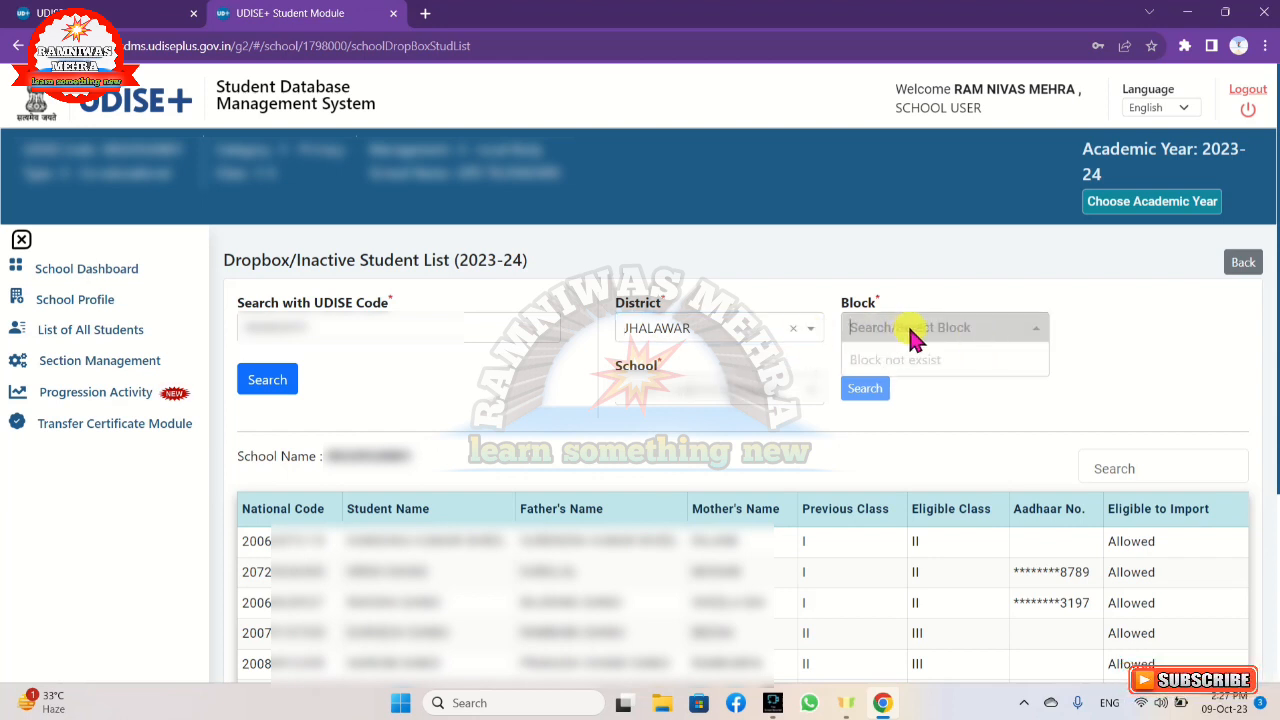
click(698, 332)
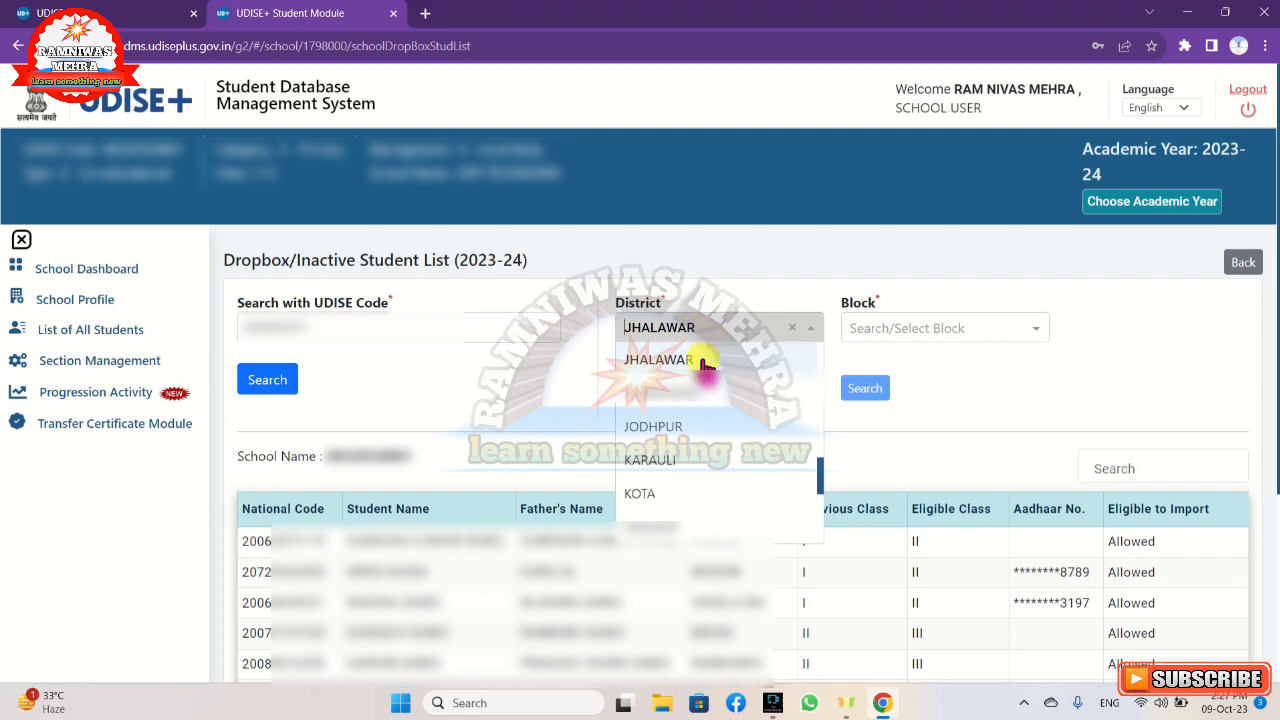
click(706, 361)
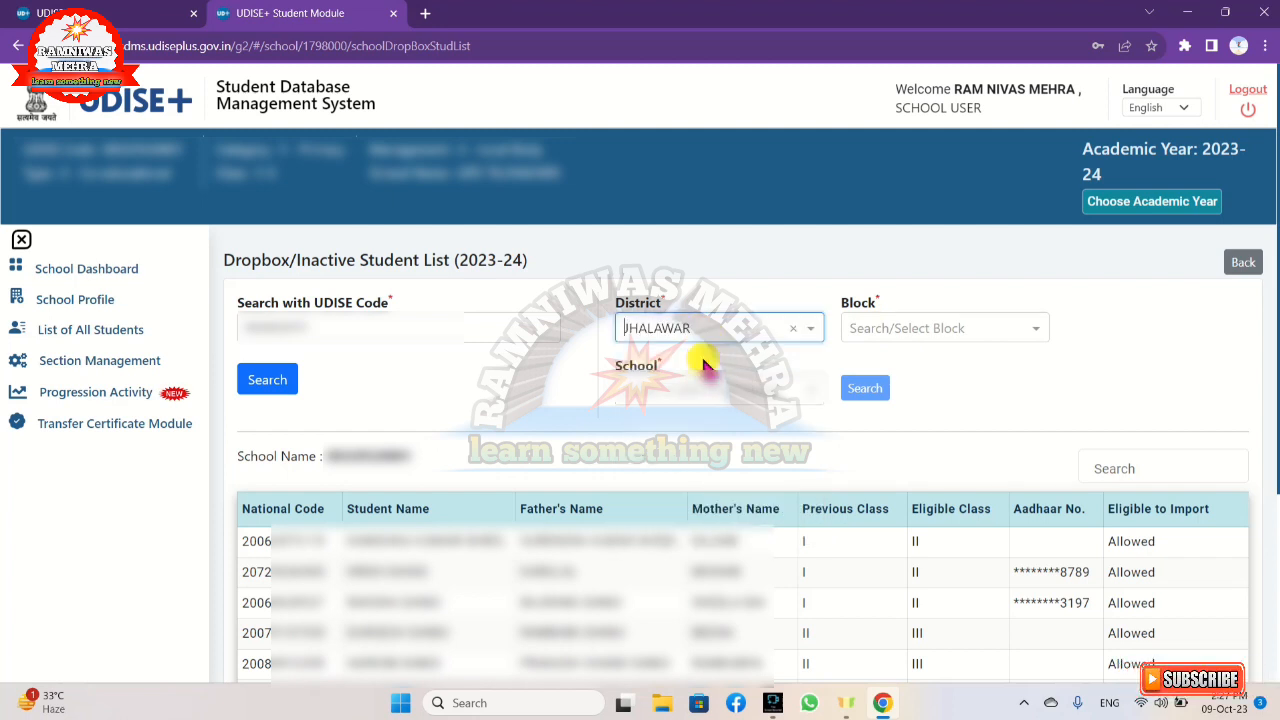
click(931, 338)
scroll(910, 430, down, 1)
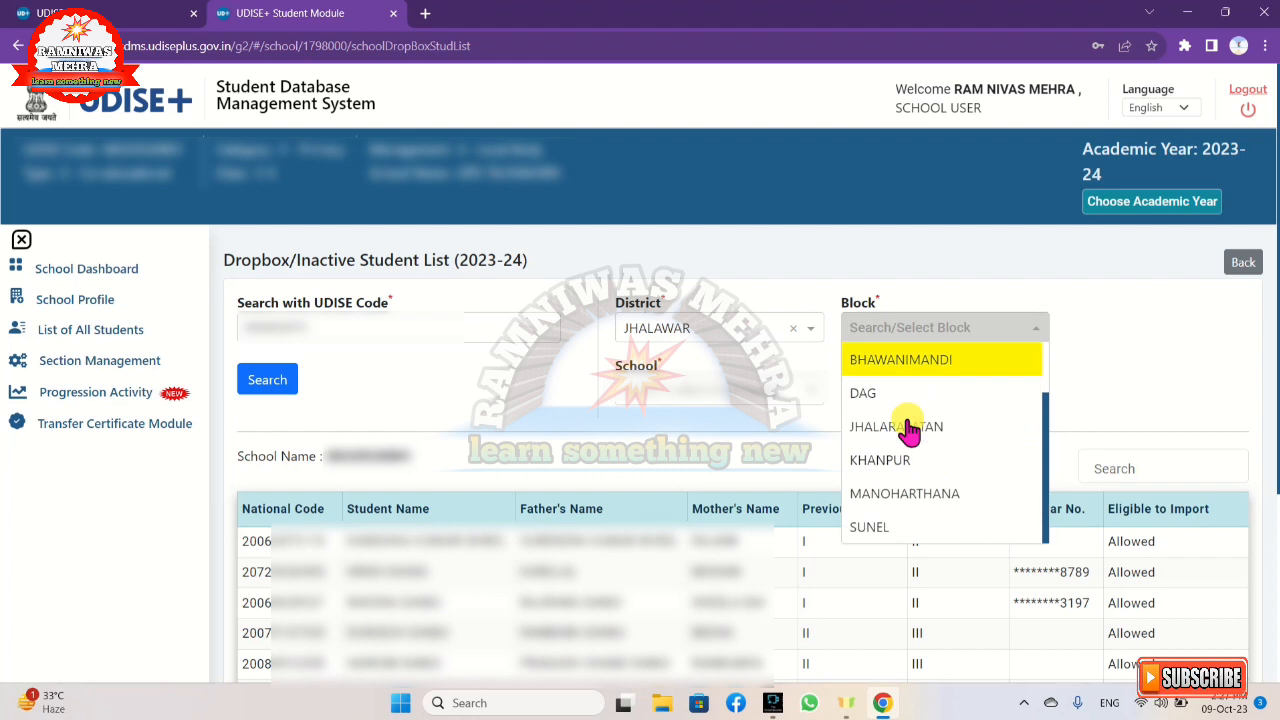
click(903, 530)
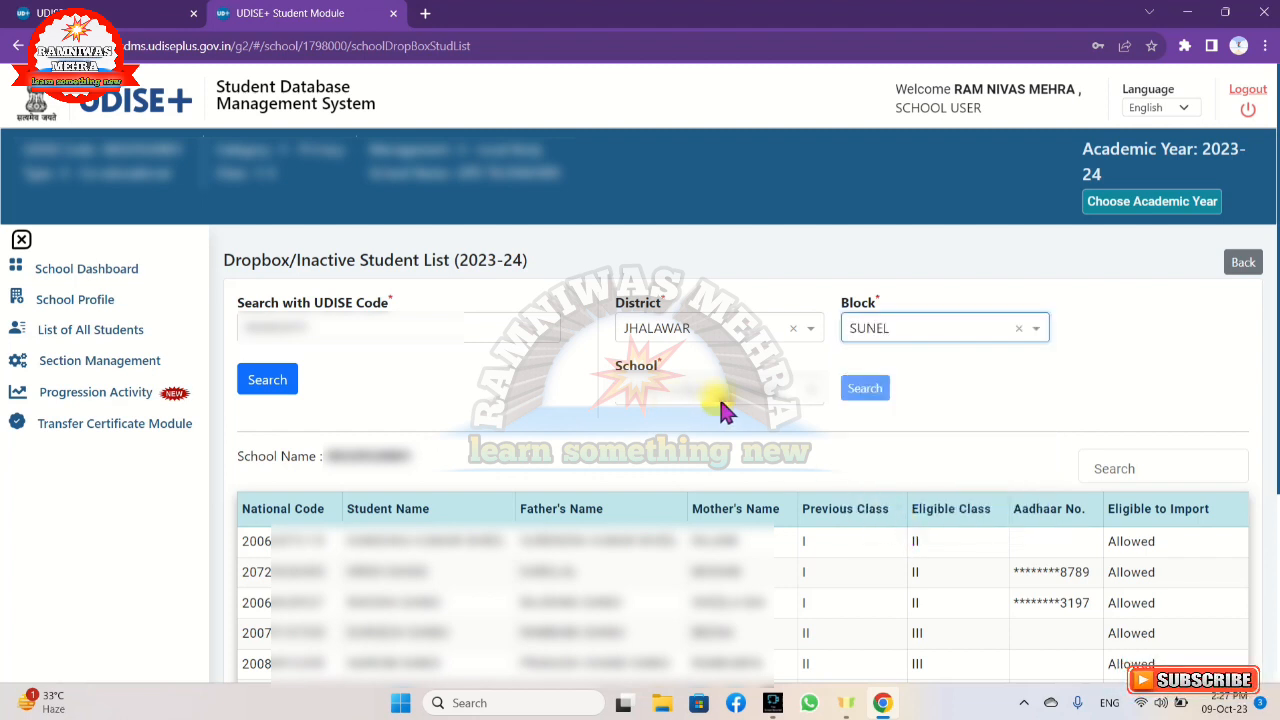
Choose the third school listed for the SUNEL block and search for its inactive students.
click(807, 395)
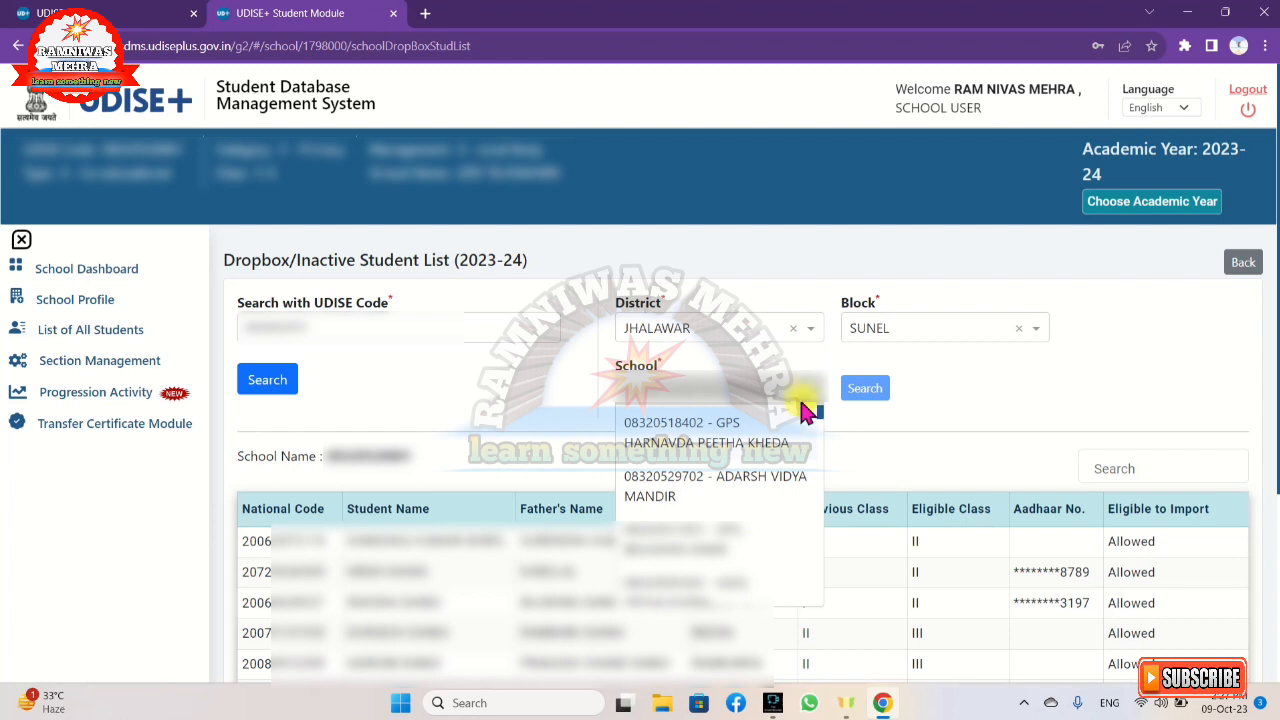
scroll(790, 450, down, 1)
scroll(790, 452, down, 5)
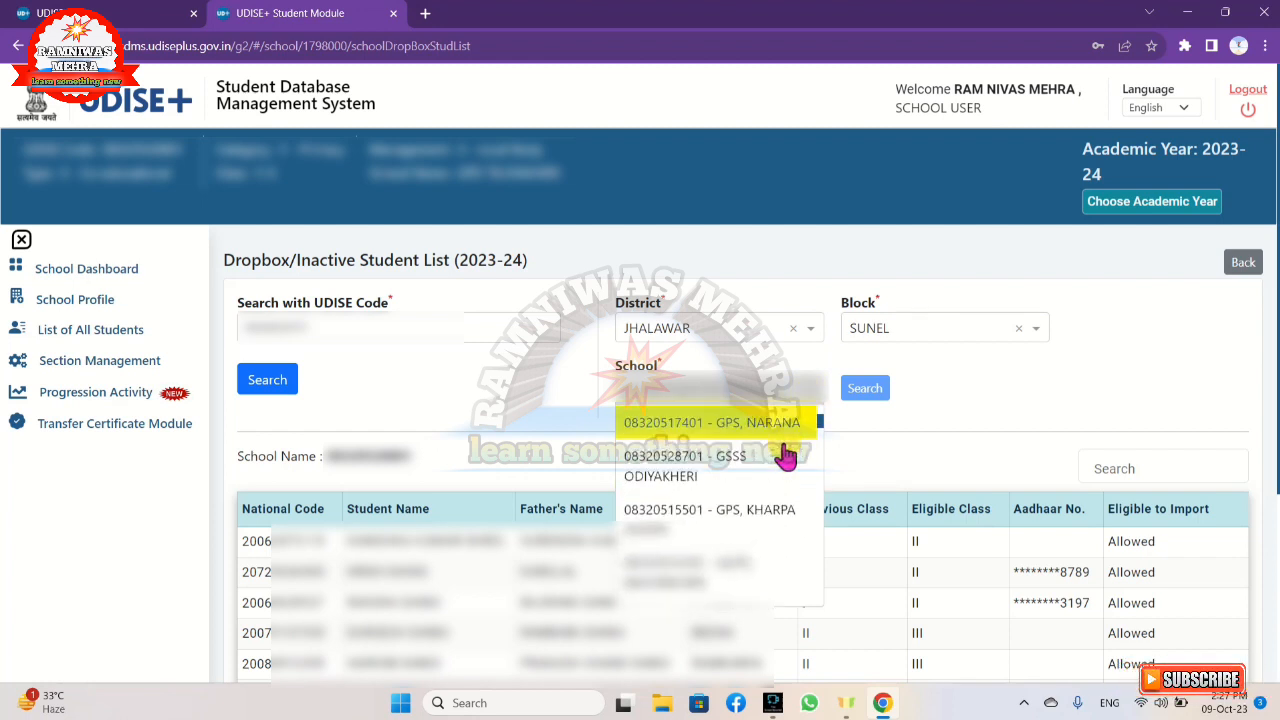
scroll(782, 460, down, 2)
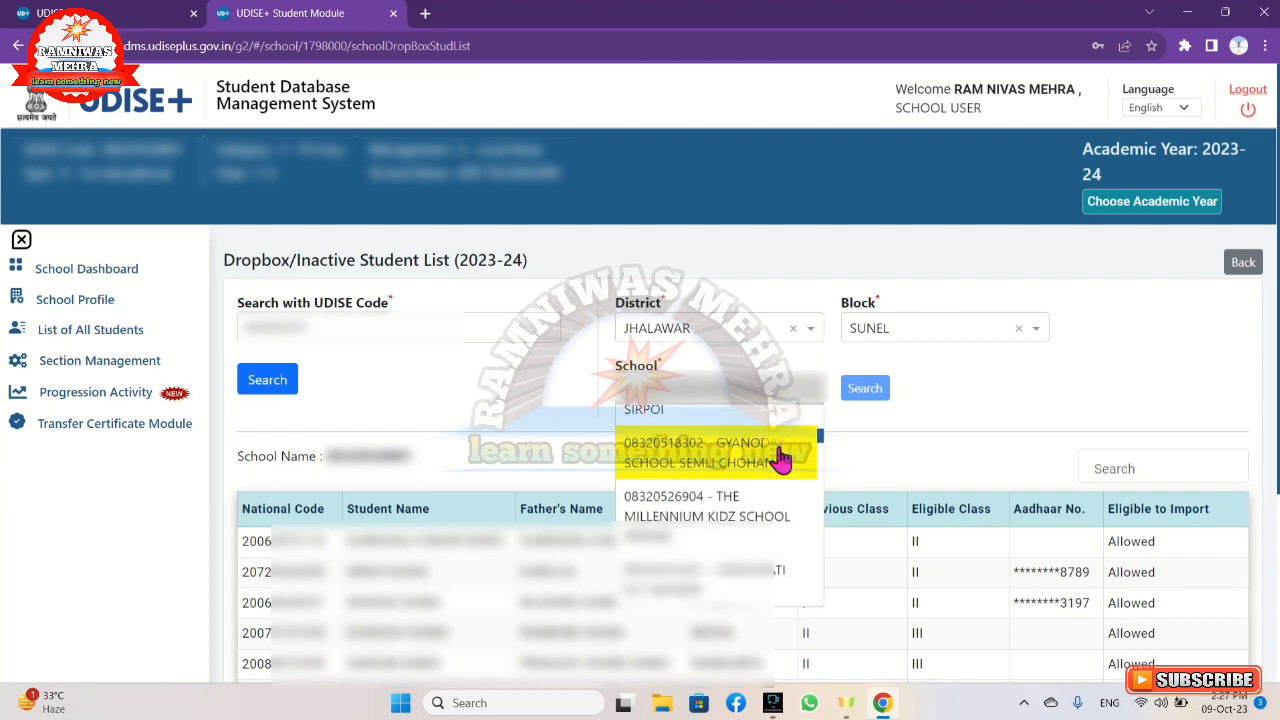
scroll(782, 458, down, 2)
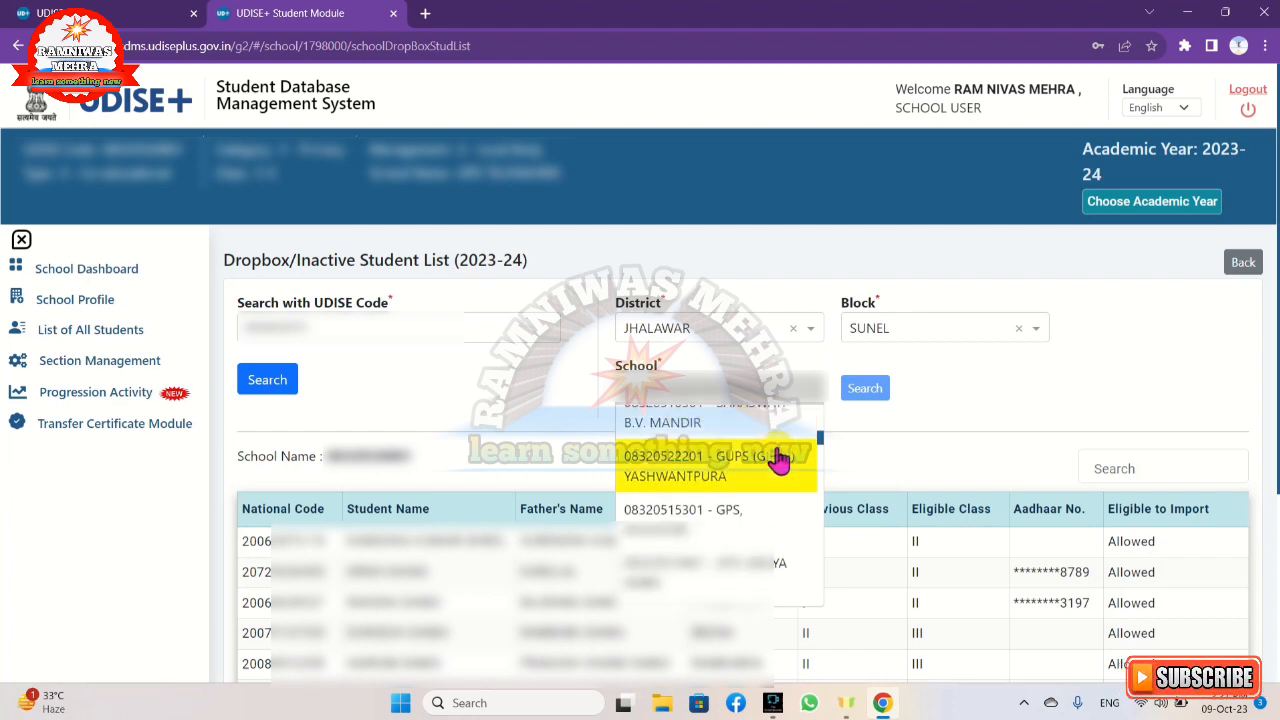
scroll(780, 460, up, 1)
scroll(780, 460, down, 2)
scroll(780, 460, up, 4)
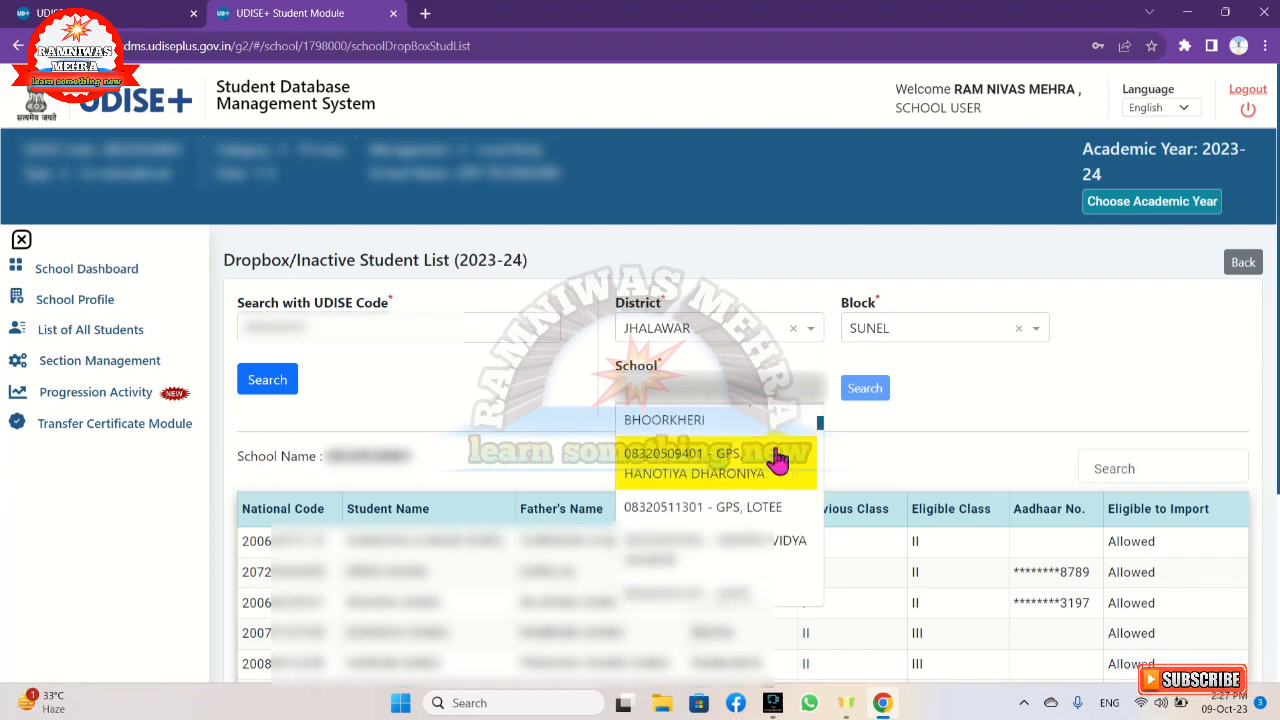
scroll(778, 460, up, 2)
scroll(778, 460, up, 3)
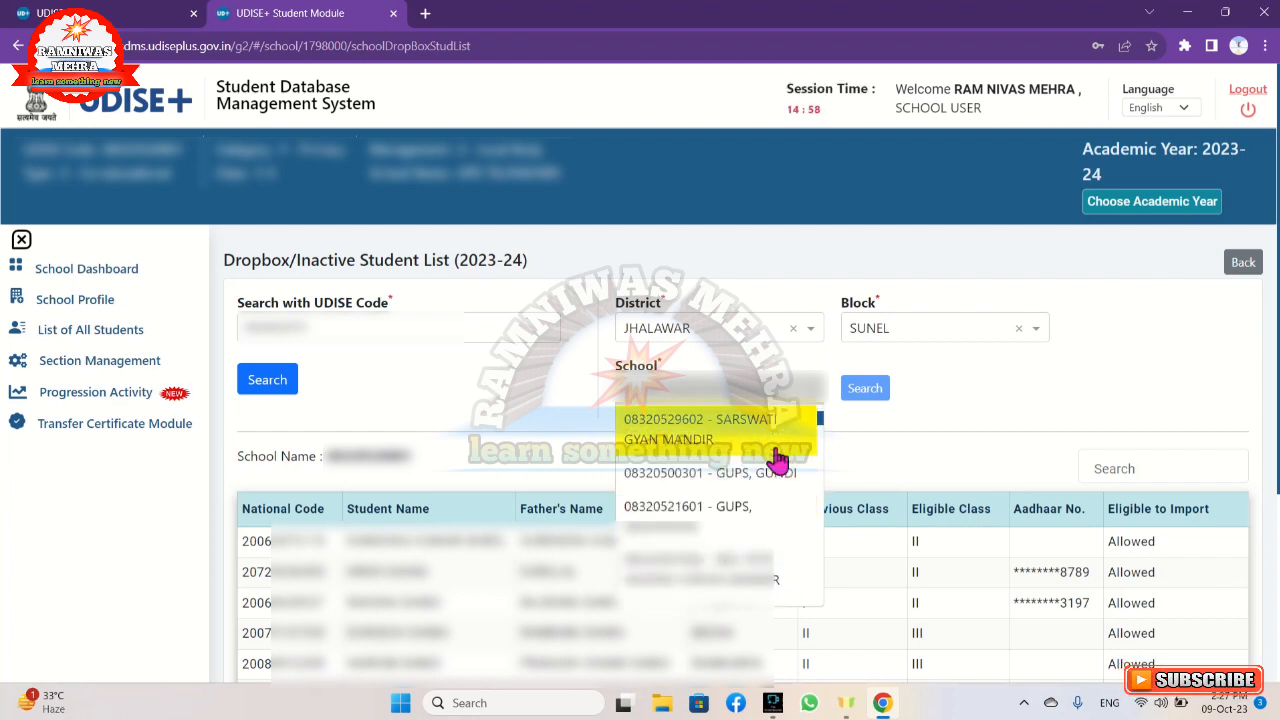
scroll(778, 460, down, 3)
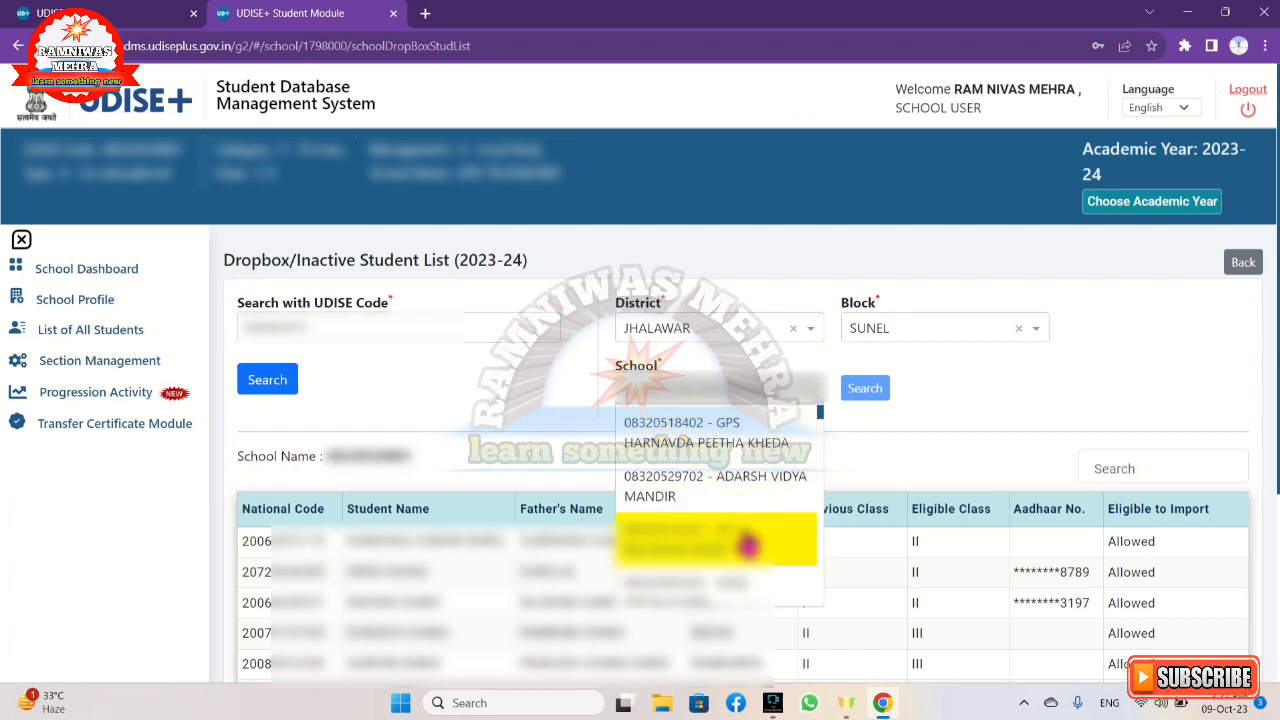
click(755, 540)
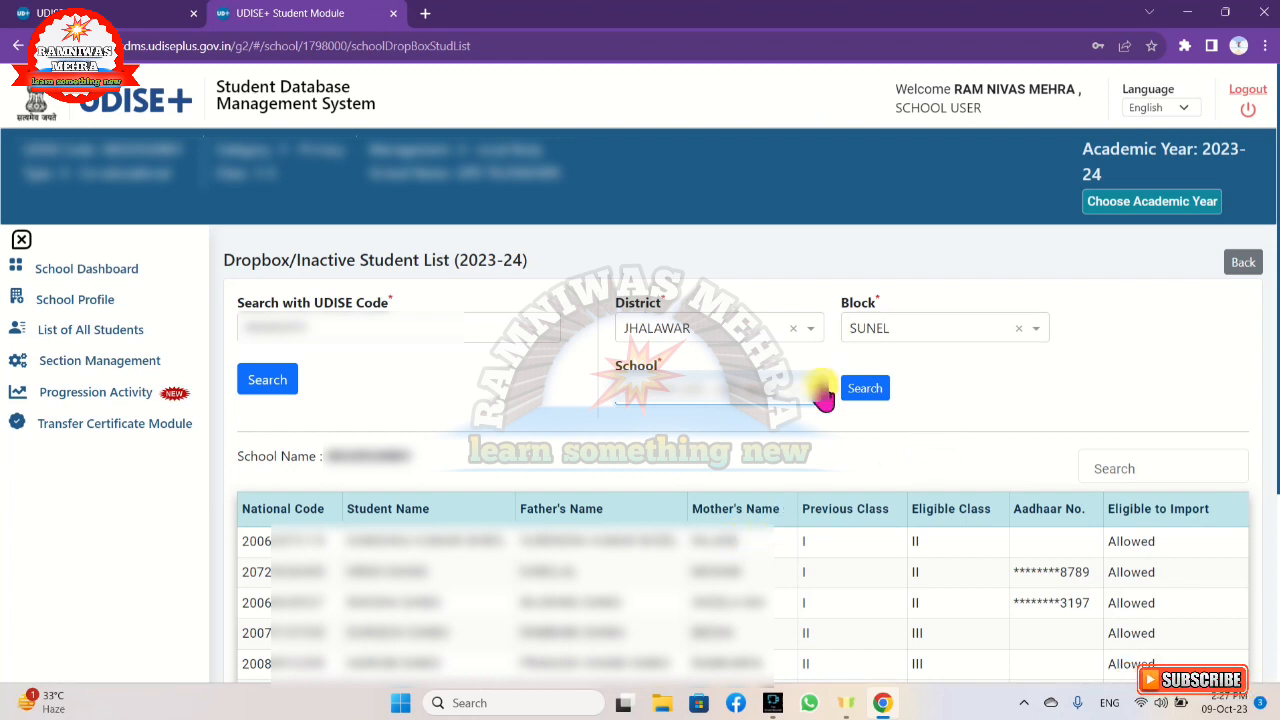
click(859, 397)
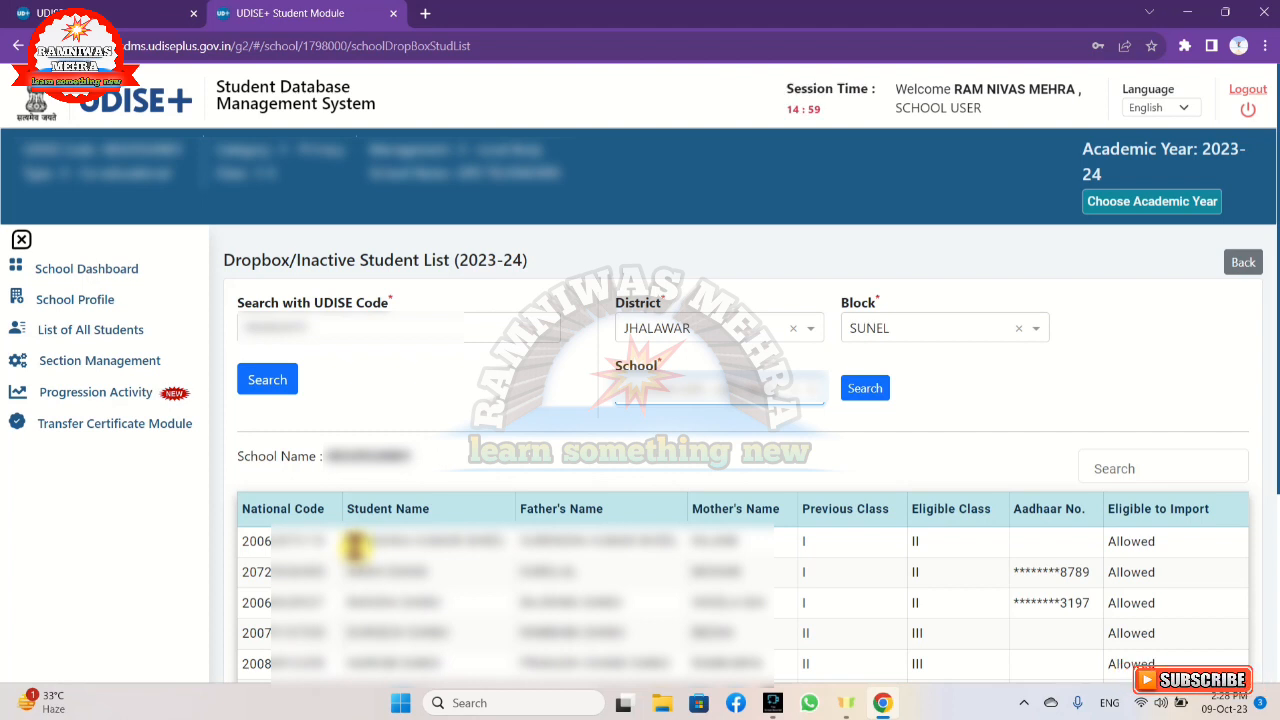
Open the Import Module under Progression Activity and enter the student's national code.
click(110, 405)
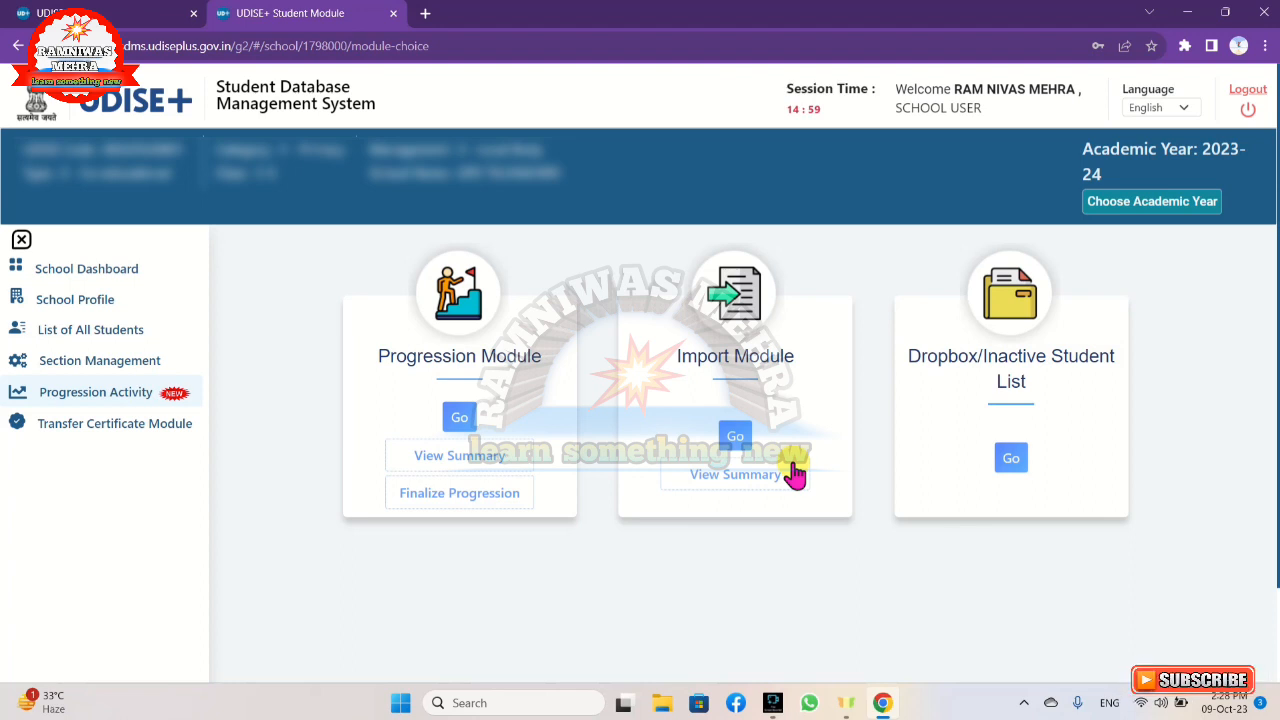
click(735, 440)
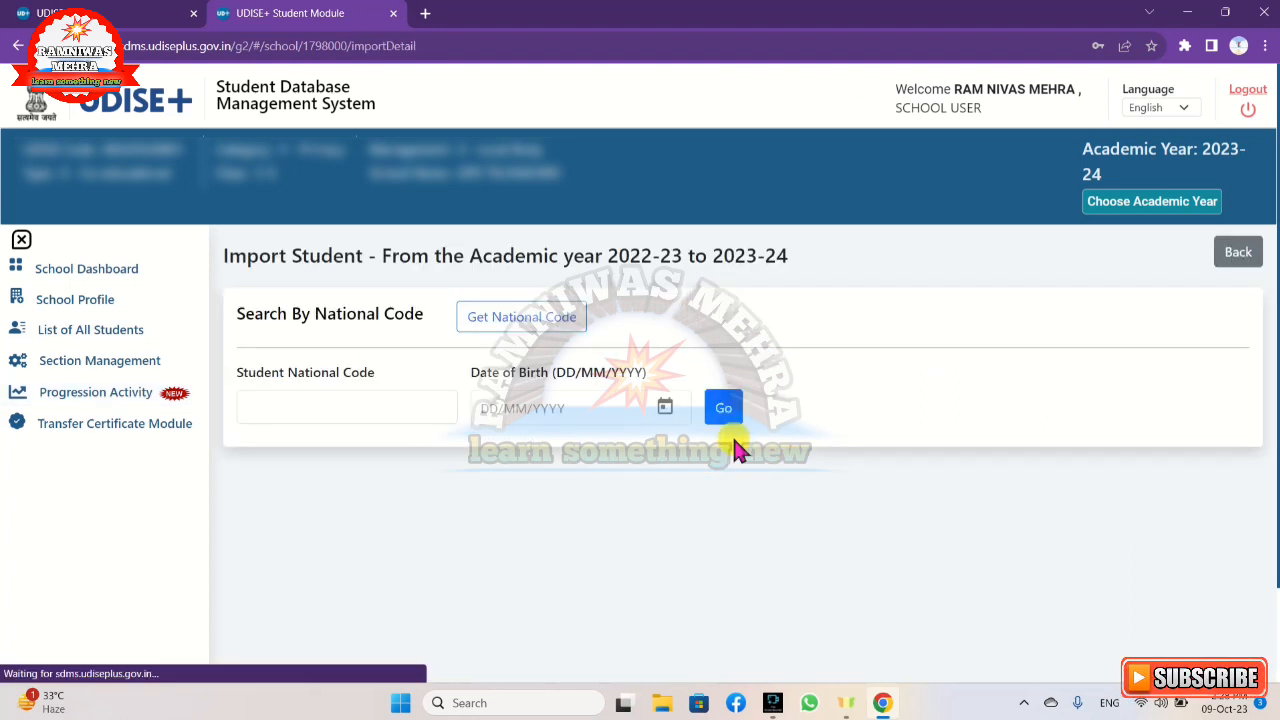
click(268, 411)
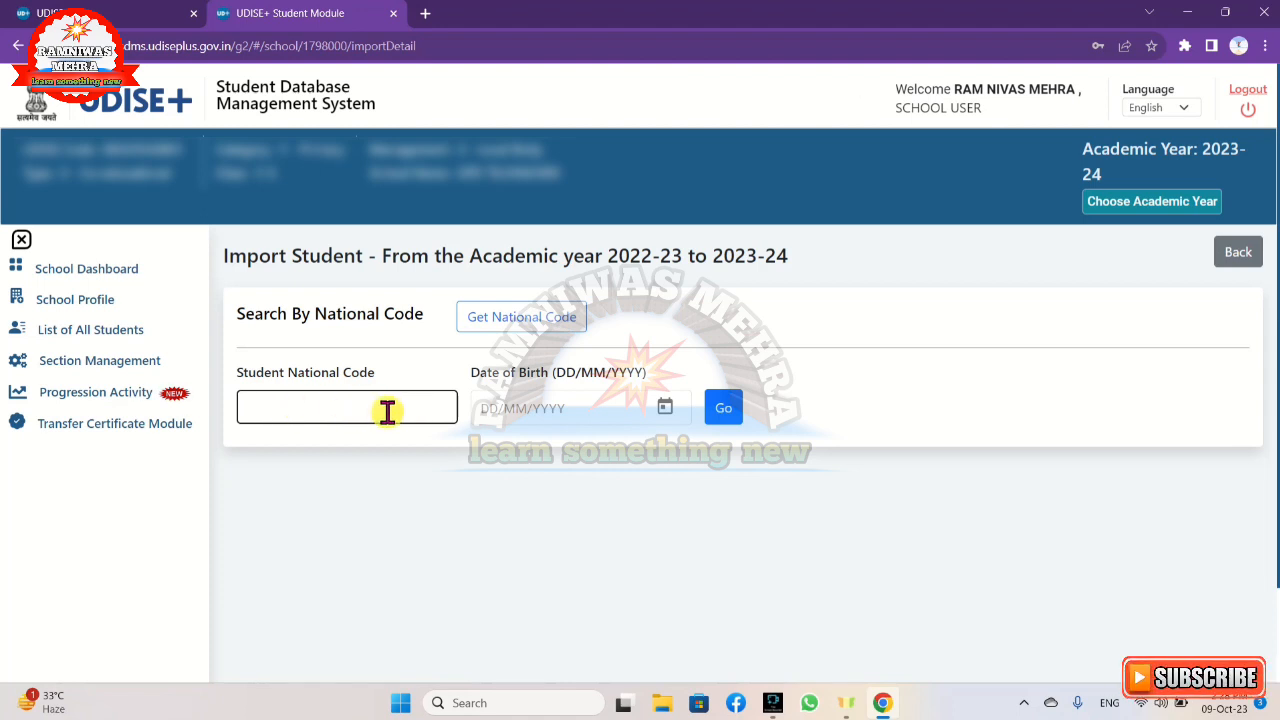
Enter the student's date of birth using the calendar and look up the student's import details.
click(574, 412)
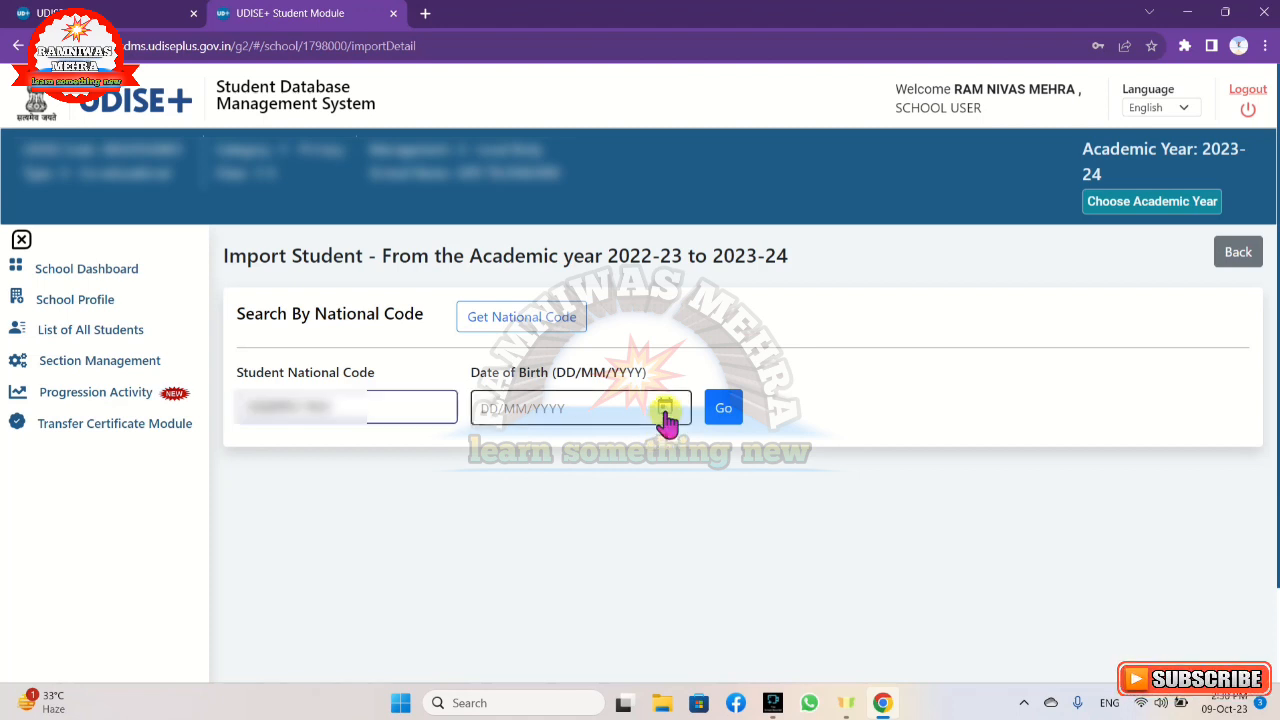
click(665, 410)
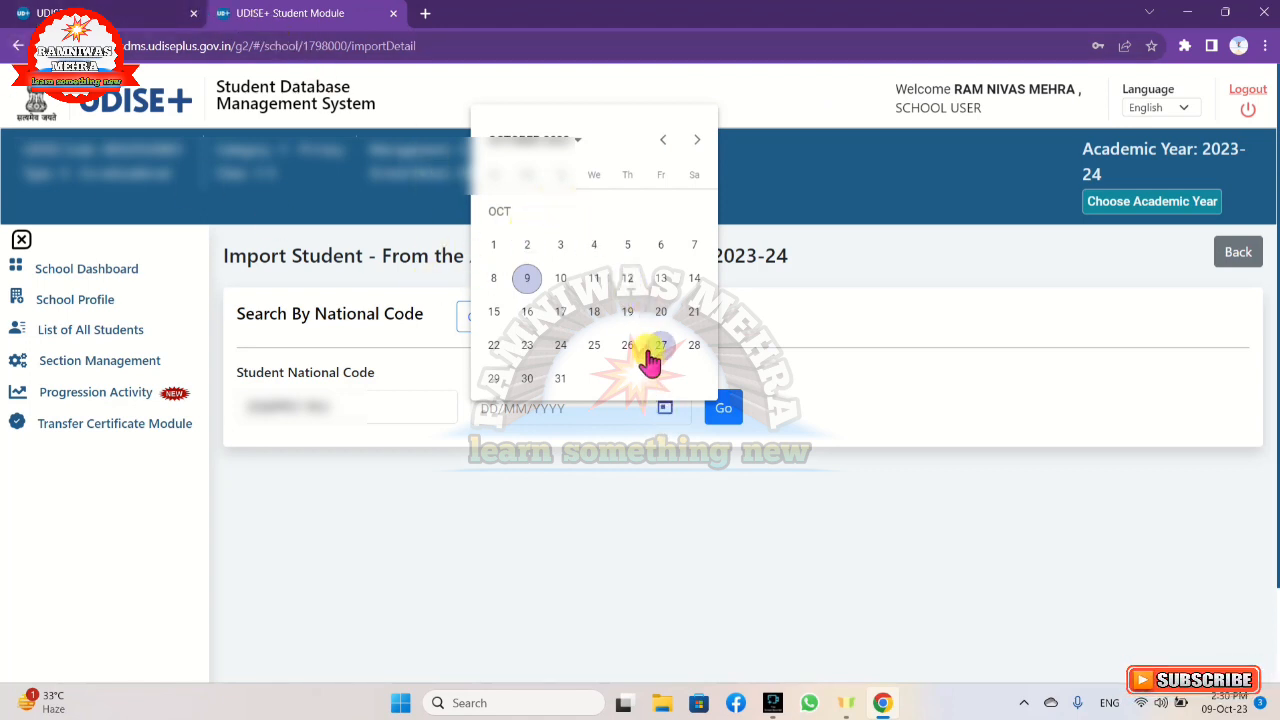
click(578, 145)
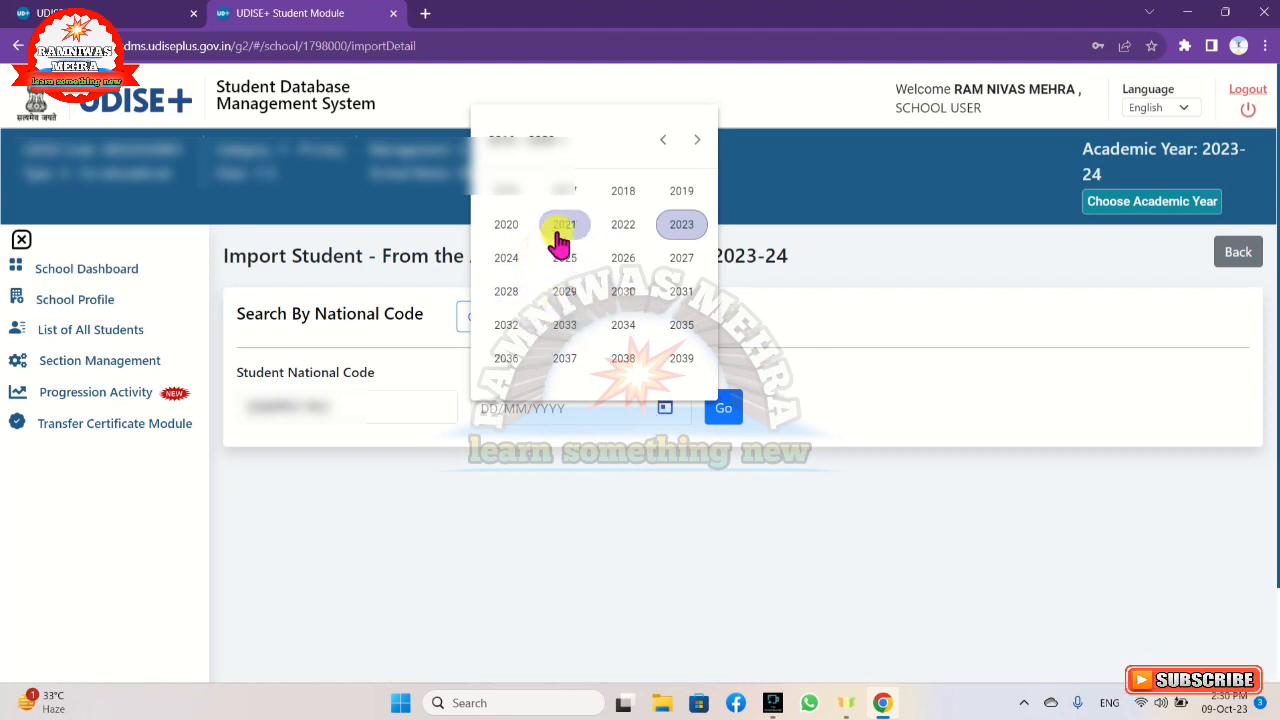
click(568, 198)
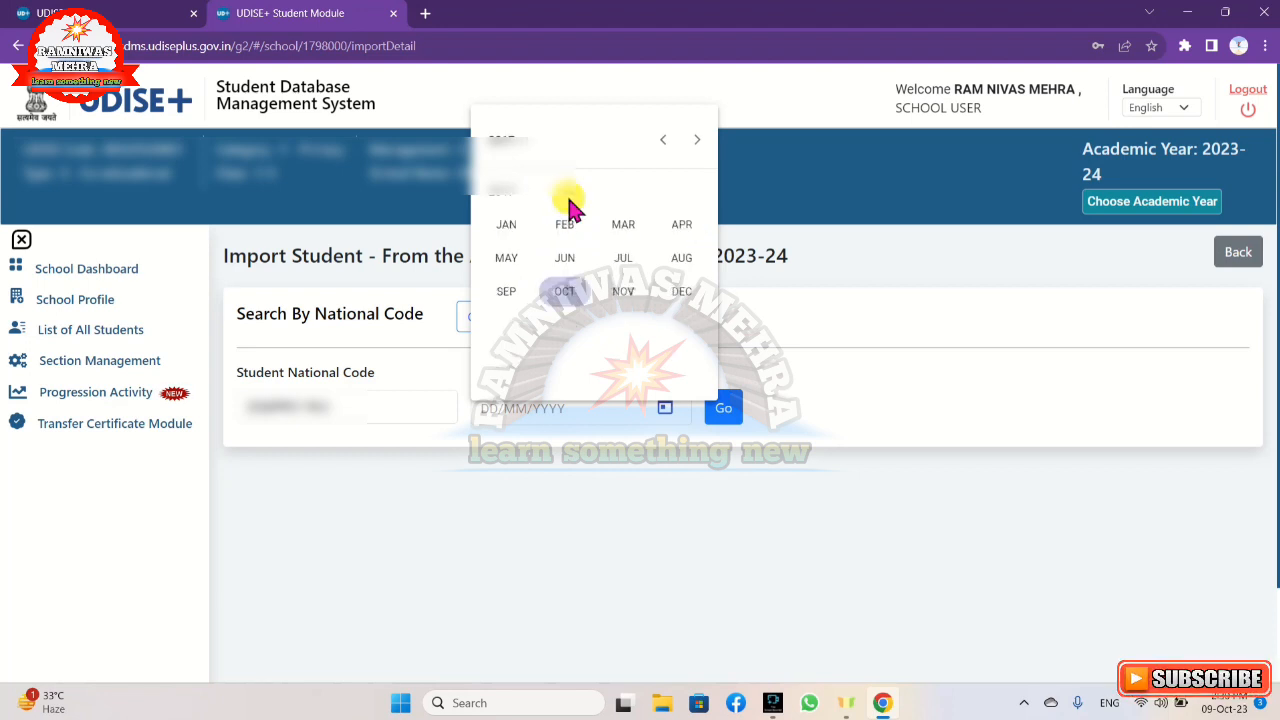
click(564, 260)
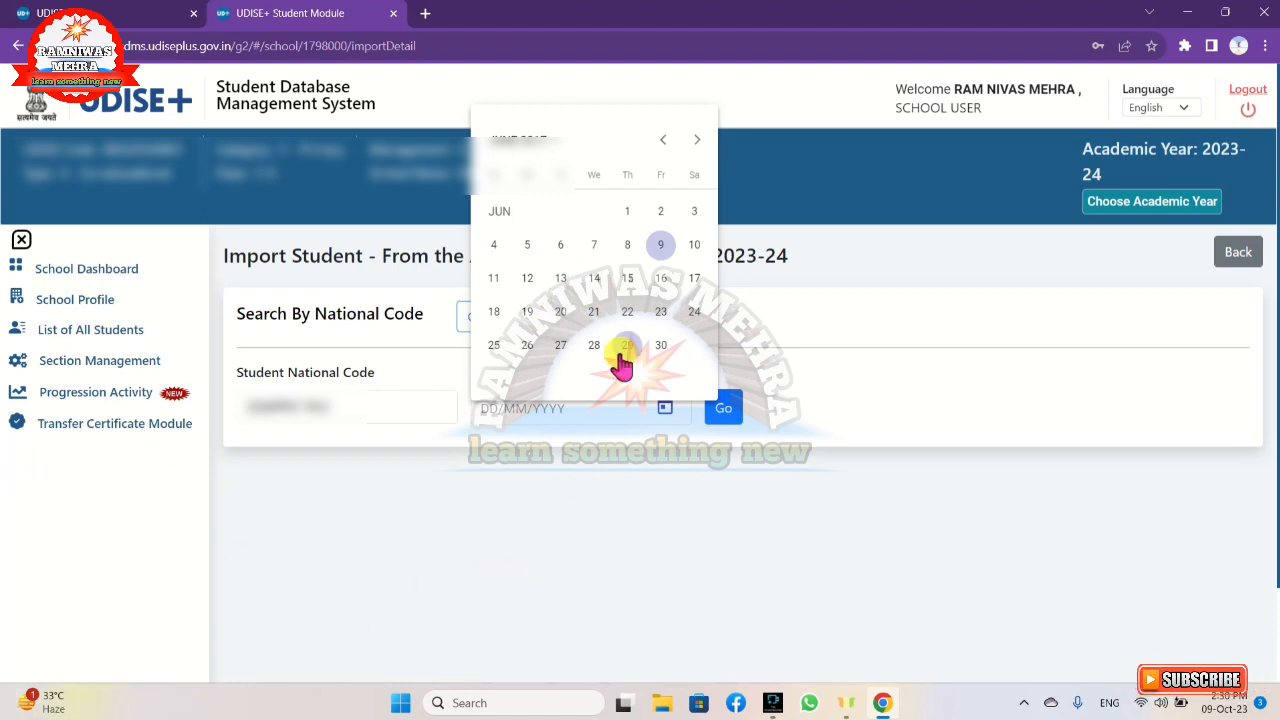
click(592, 318)
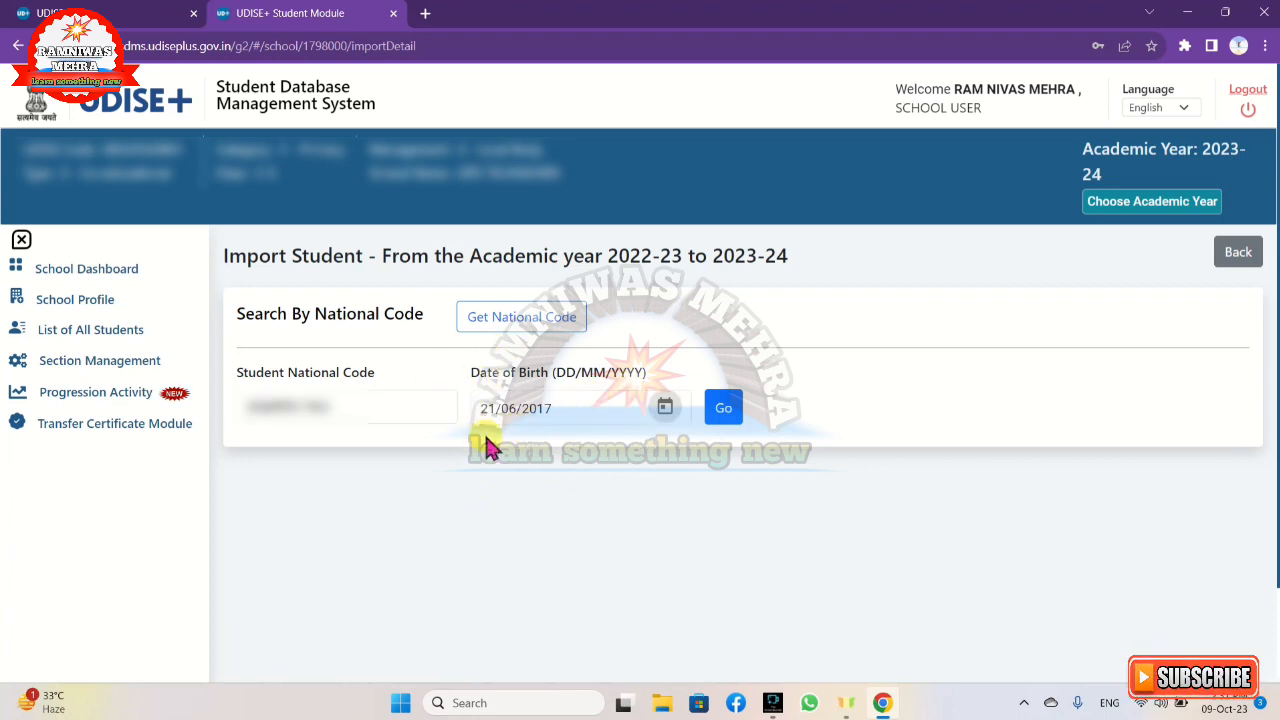
click(736, 416)
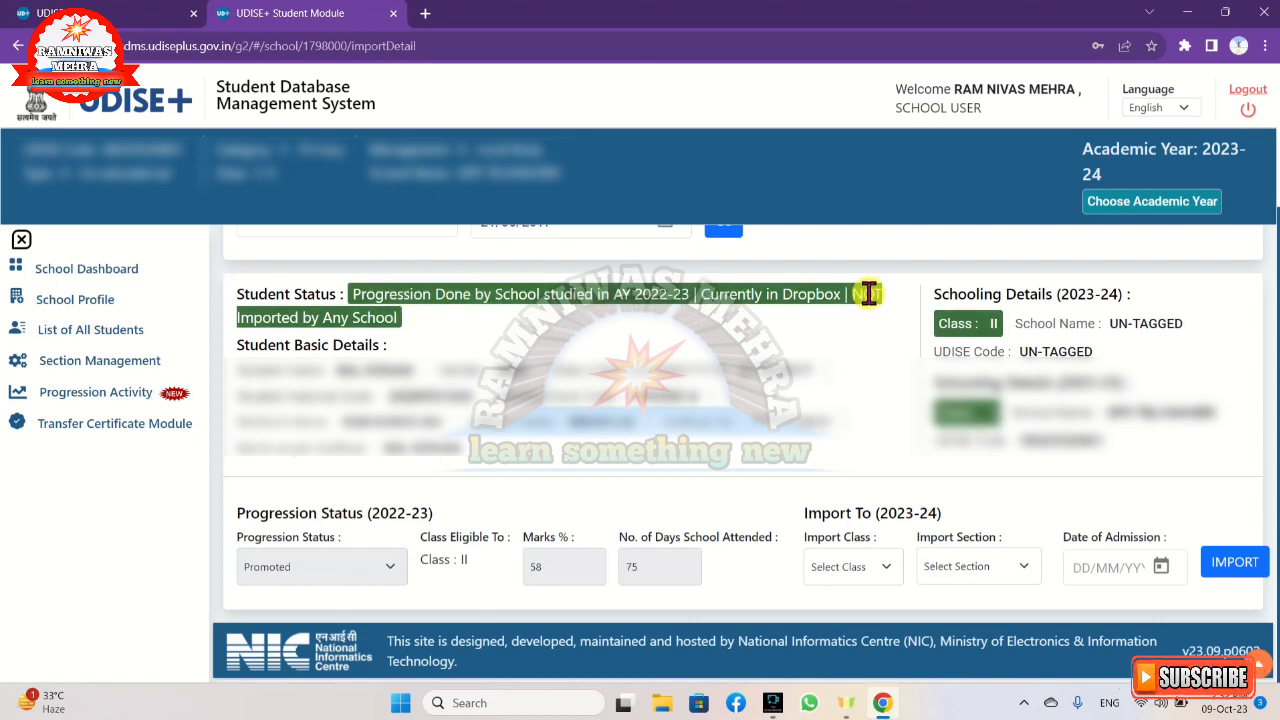
Set the student's import class to II and import section to A for 2023-24.
click(876, 575)
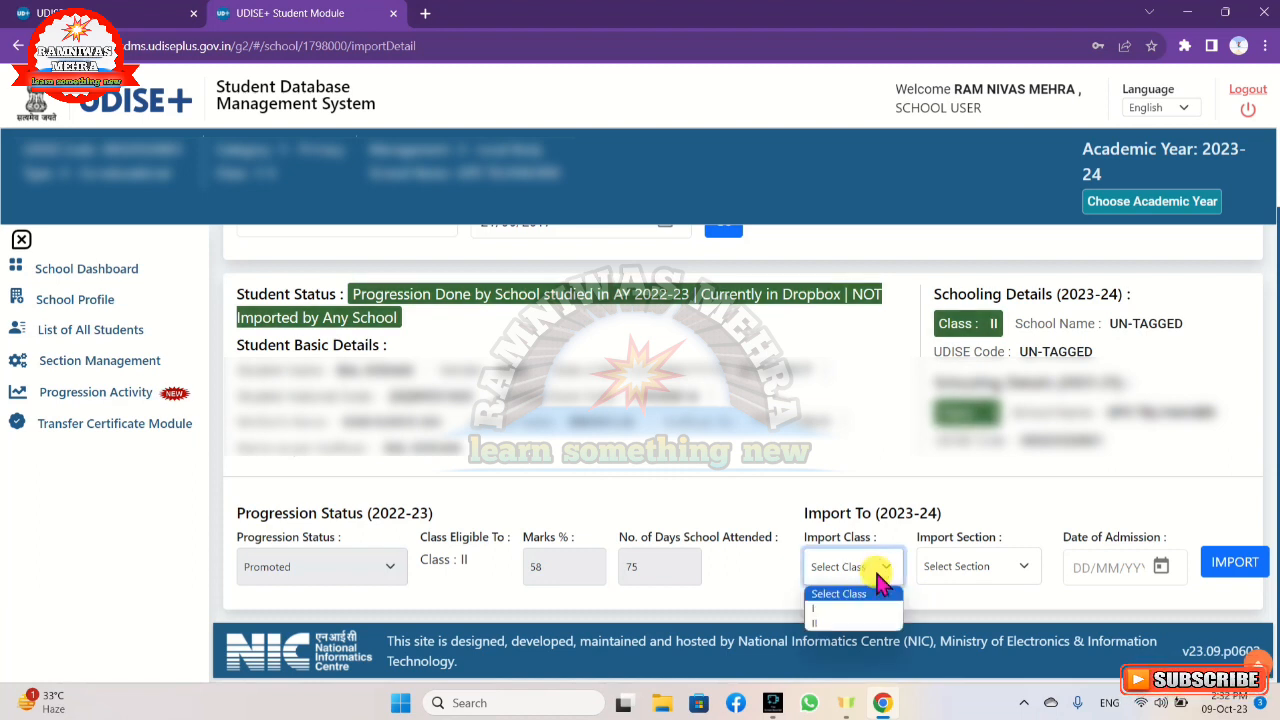
click(859, 622)
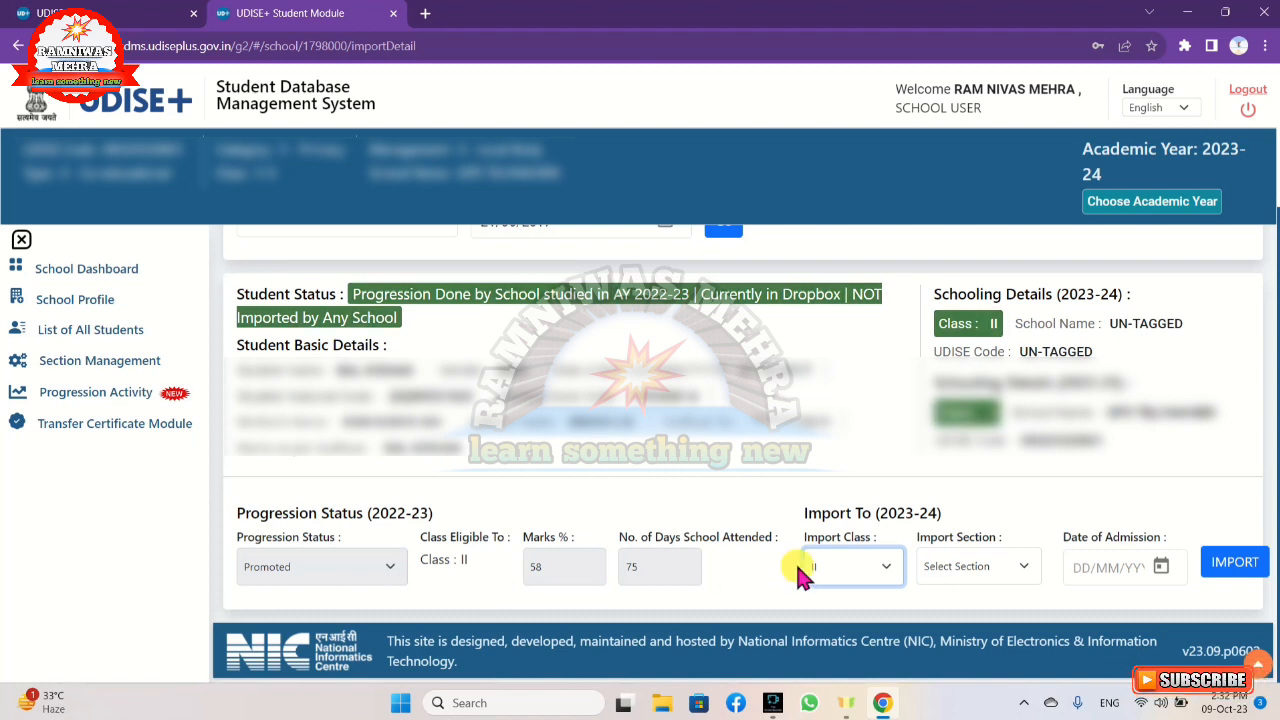
click(876, 577)
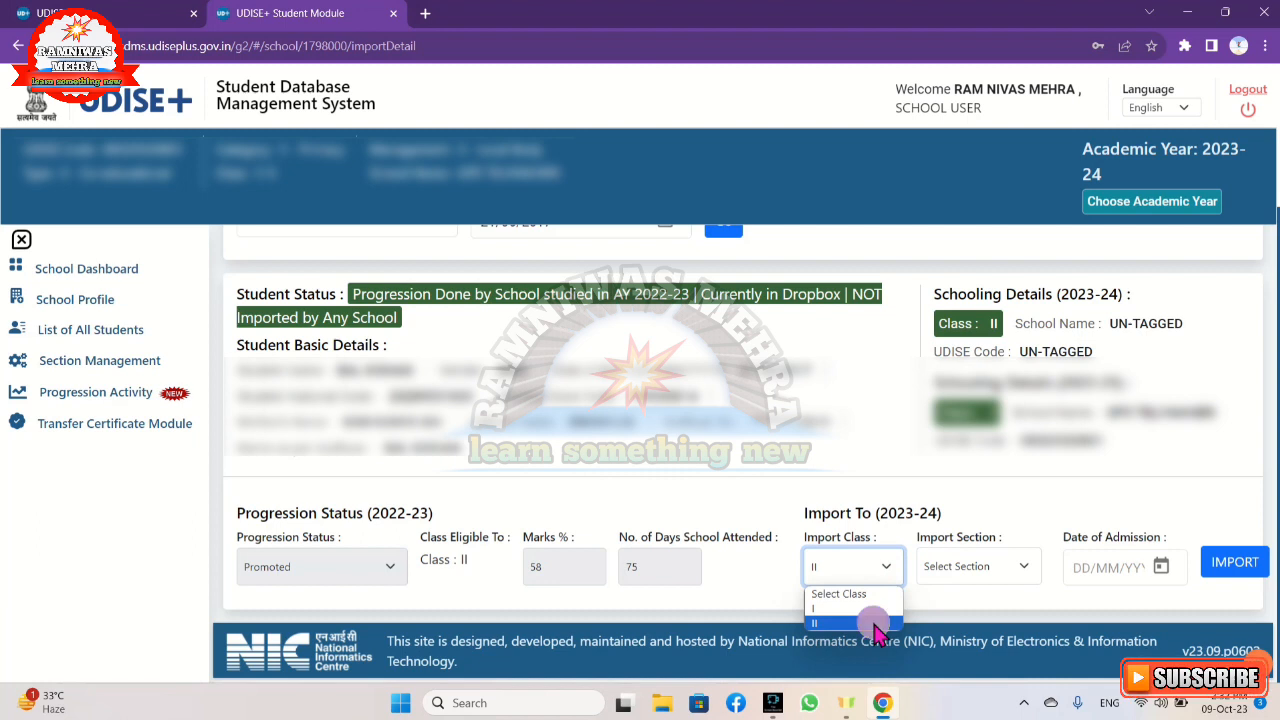
click(872, 622)
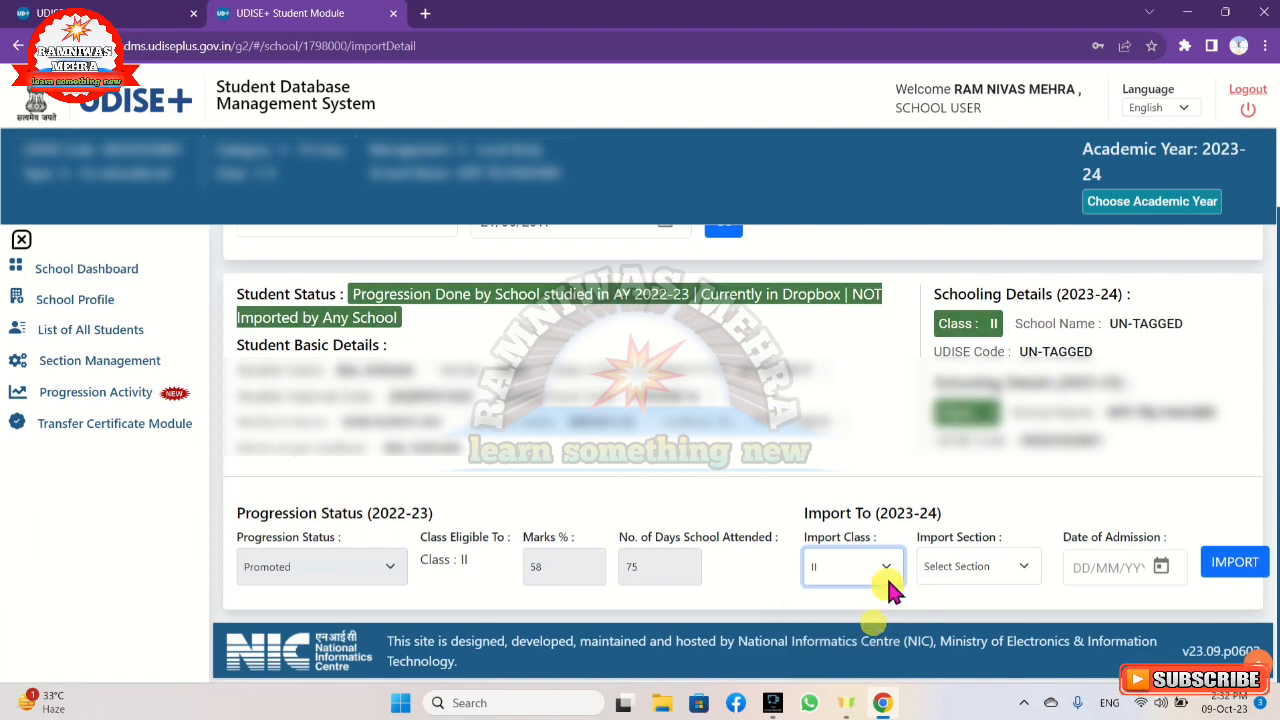
click(1028, 573)
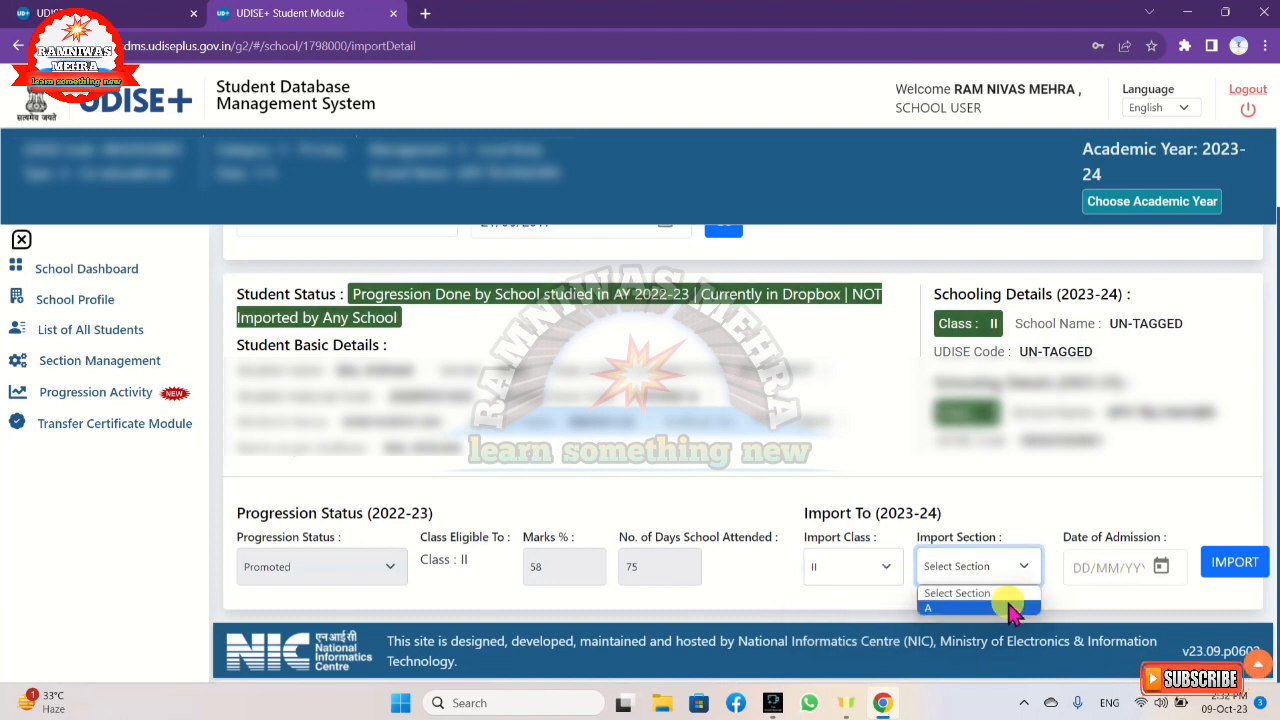
click(1018, 606)
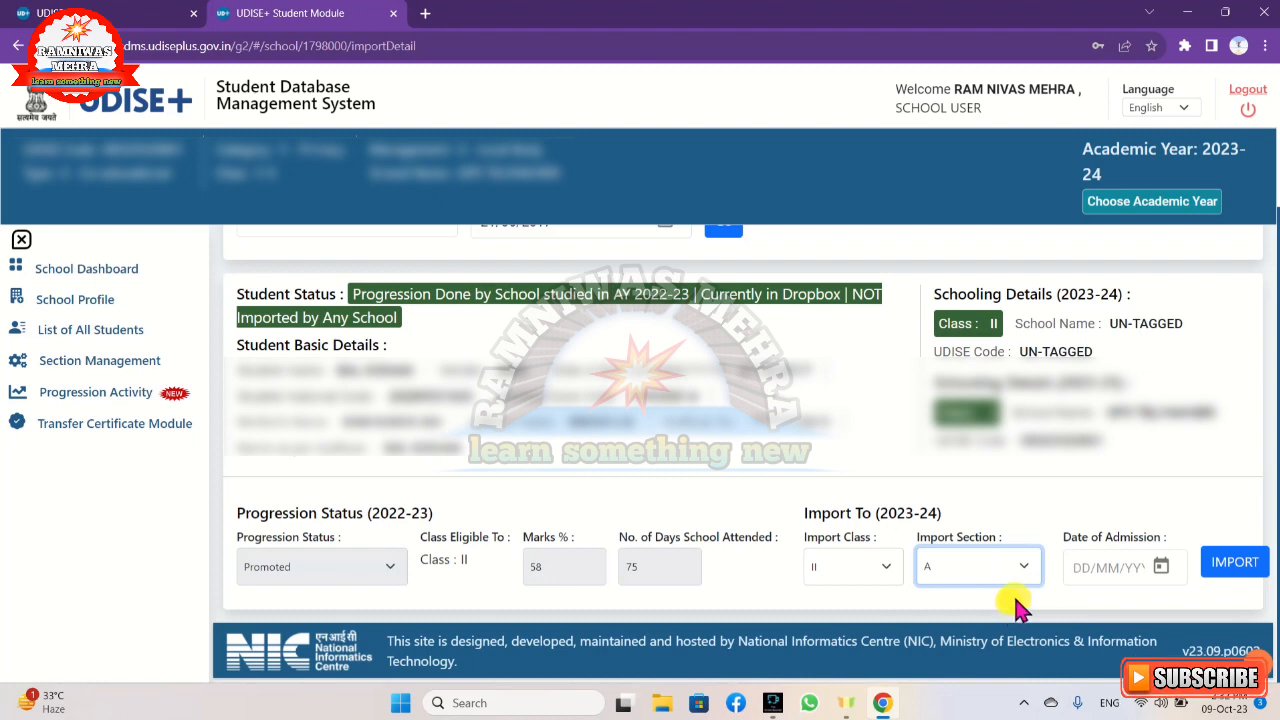
Set the date of admission to 01/09/2023, then request the student's import and cancel it at the confirmation.
click(1160, 580)
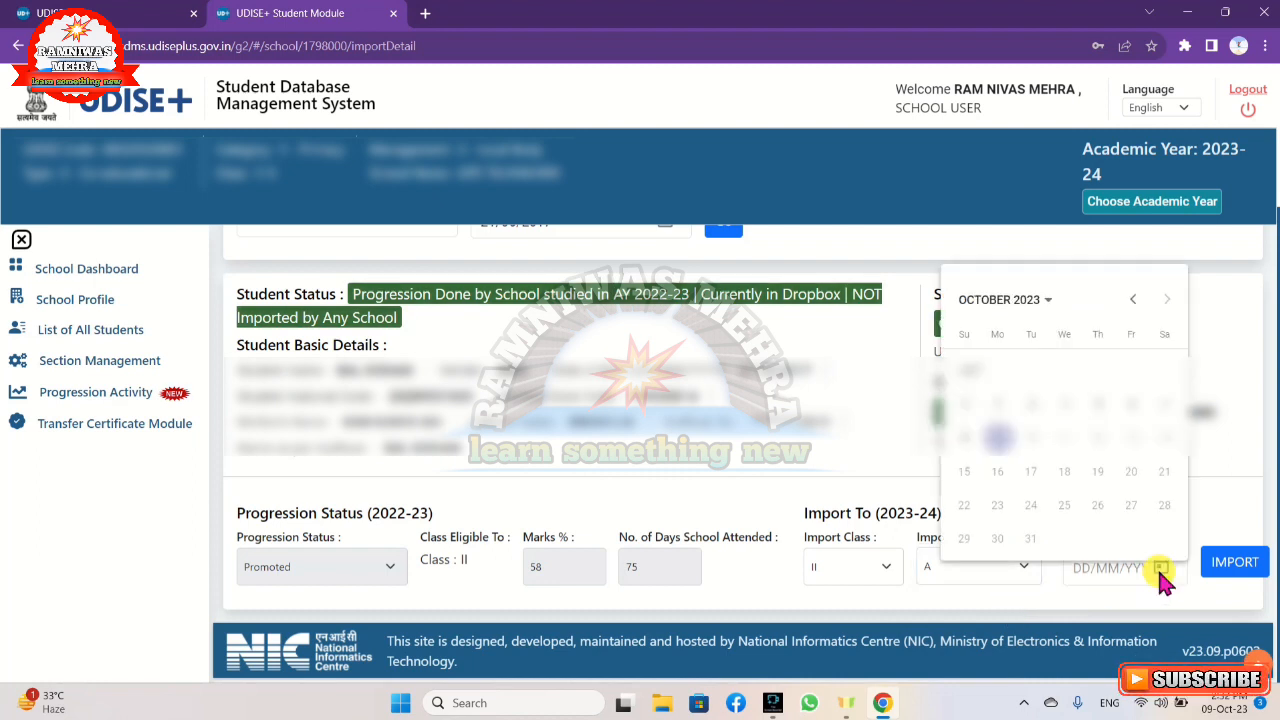
click(1028, 306)
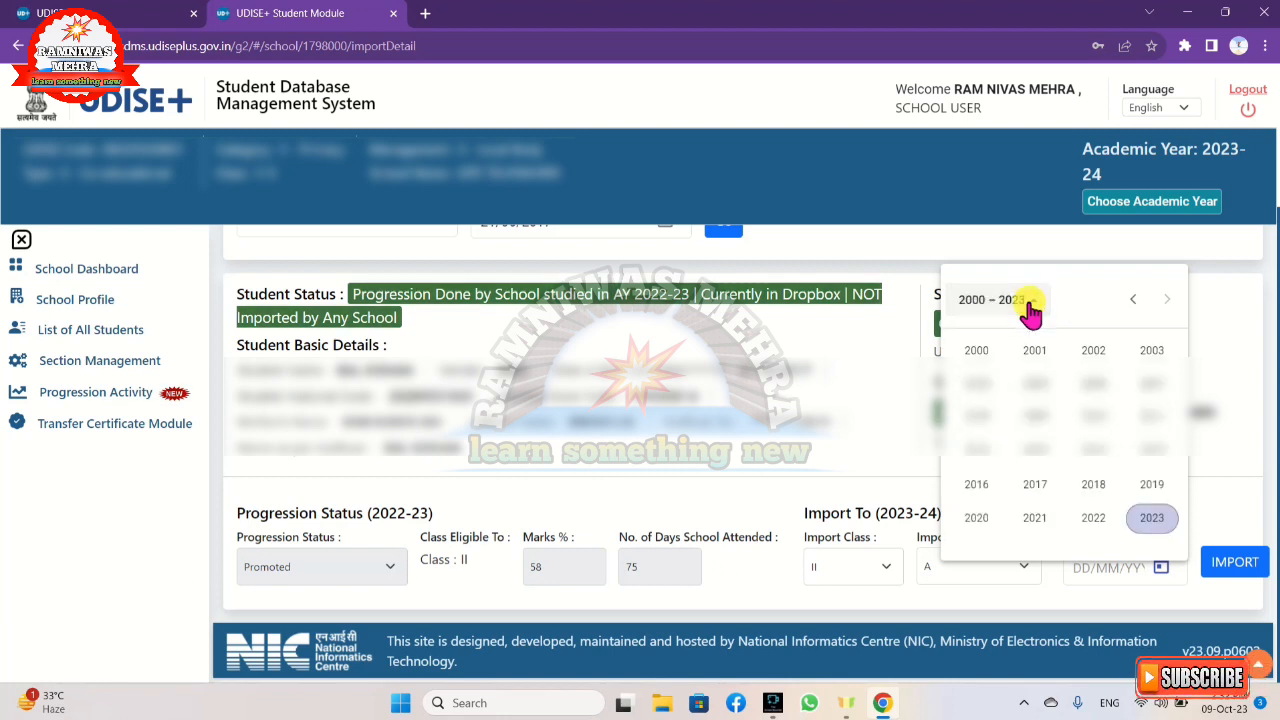
click(1152, 520)
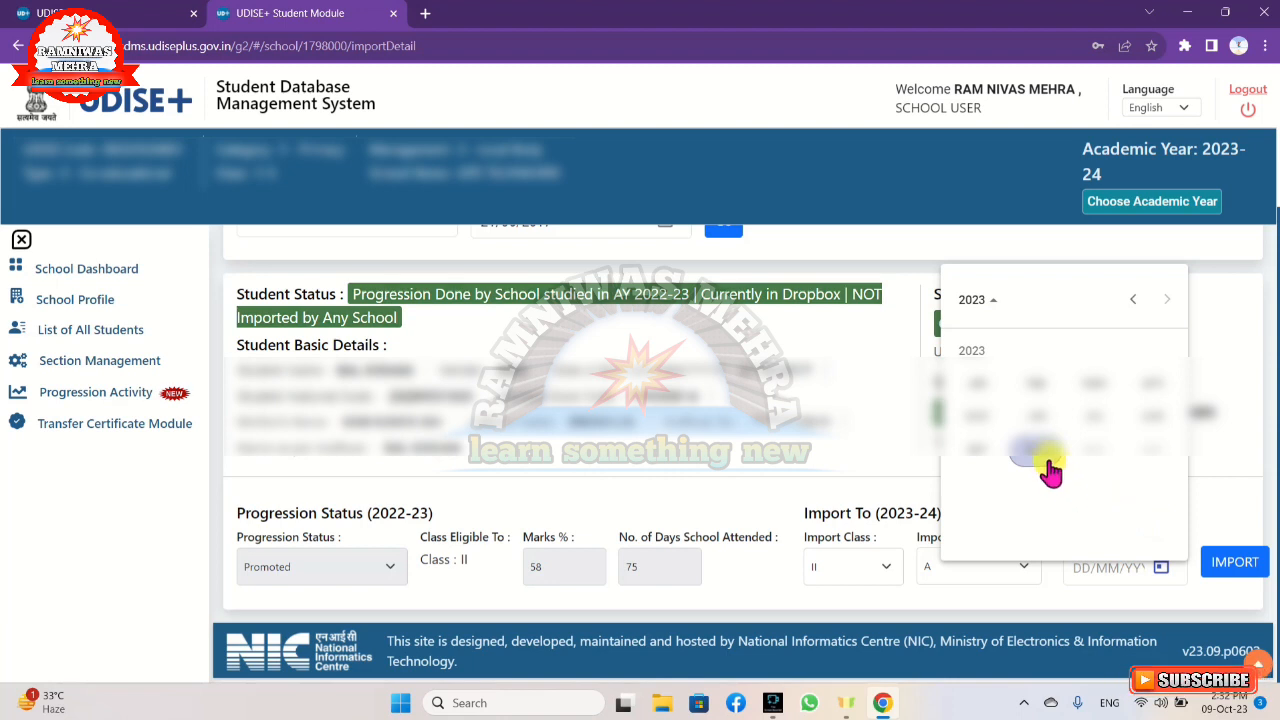
click(965, 449)
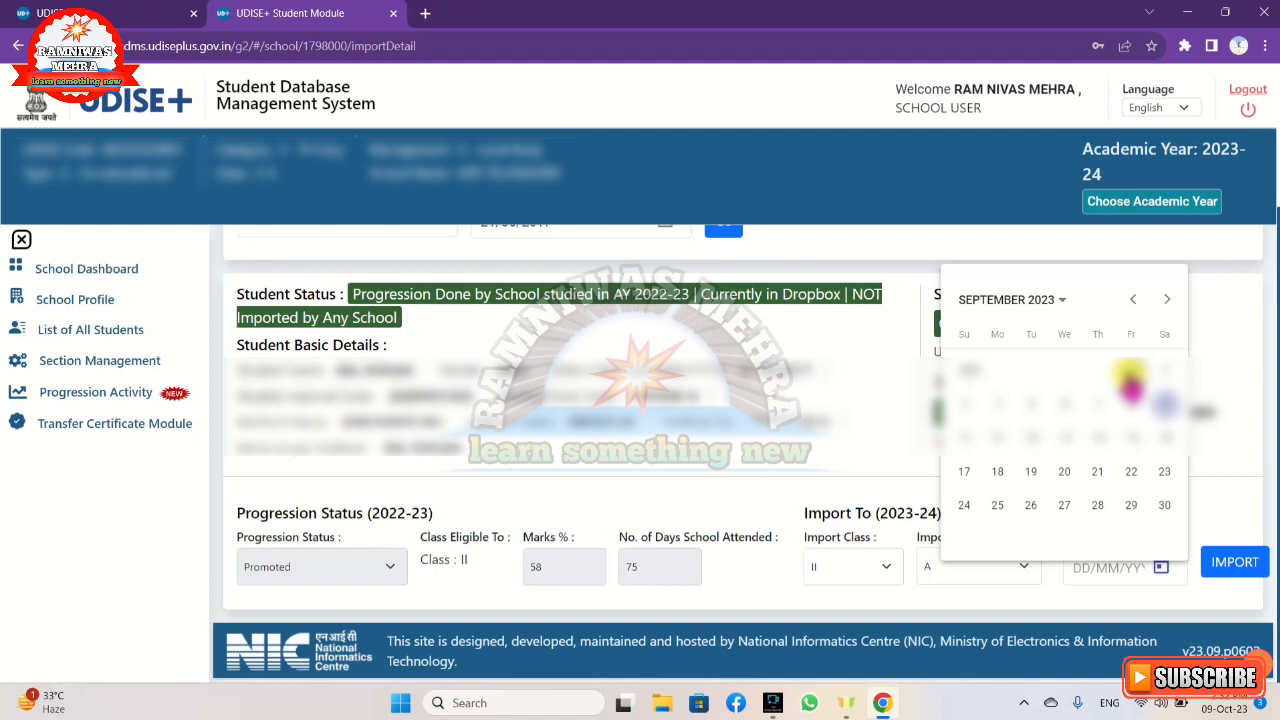
click(1131, 372)
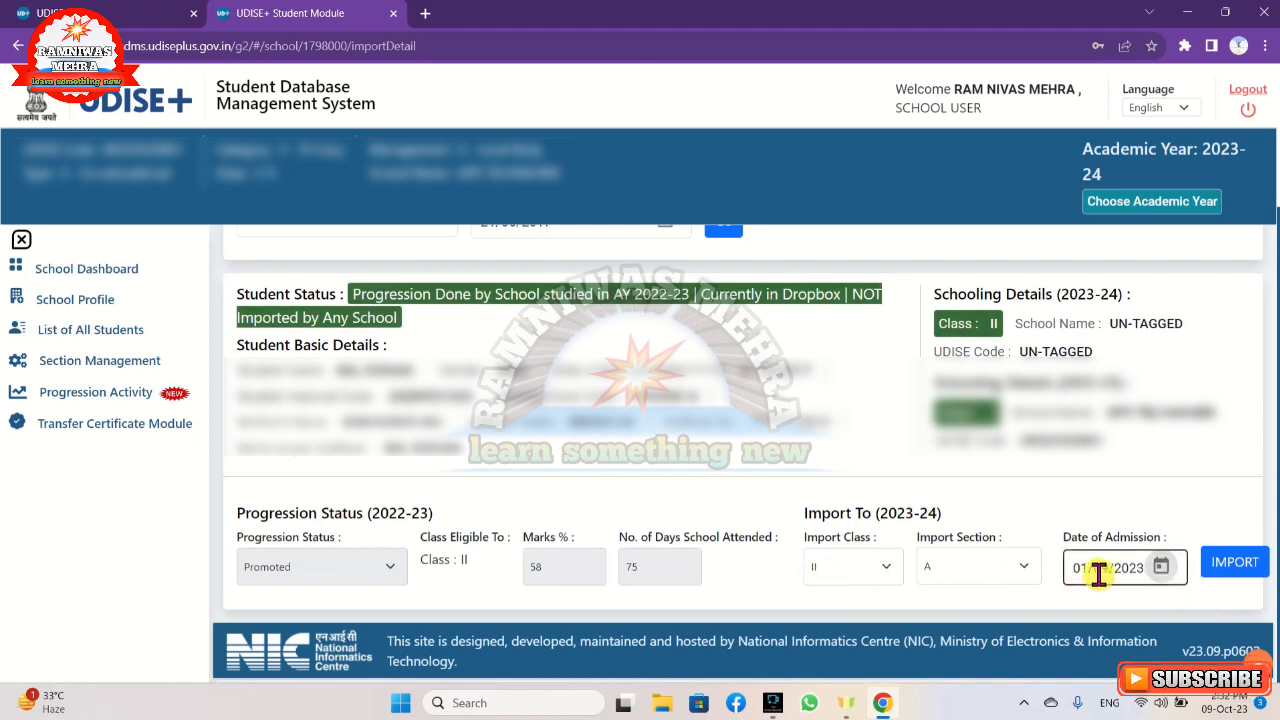
click(1223, 578)
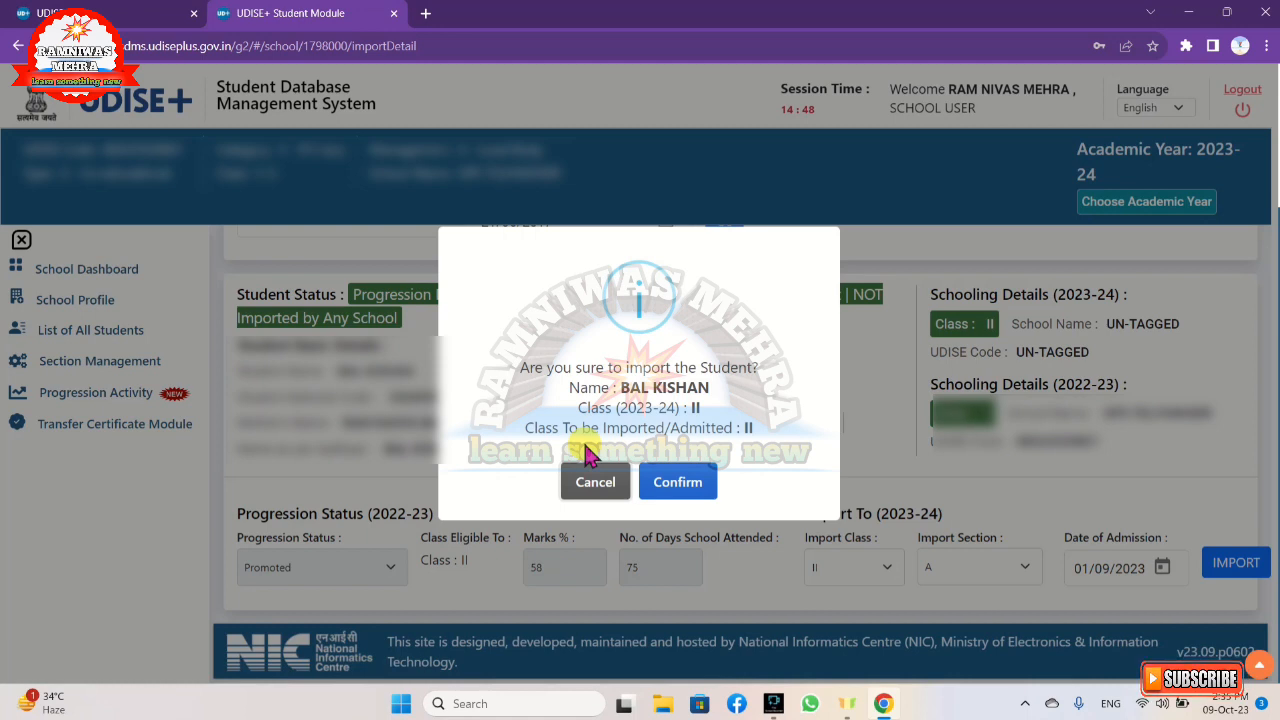
click(599, 483)
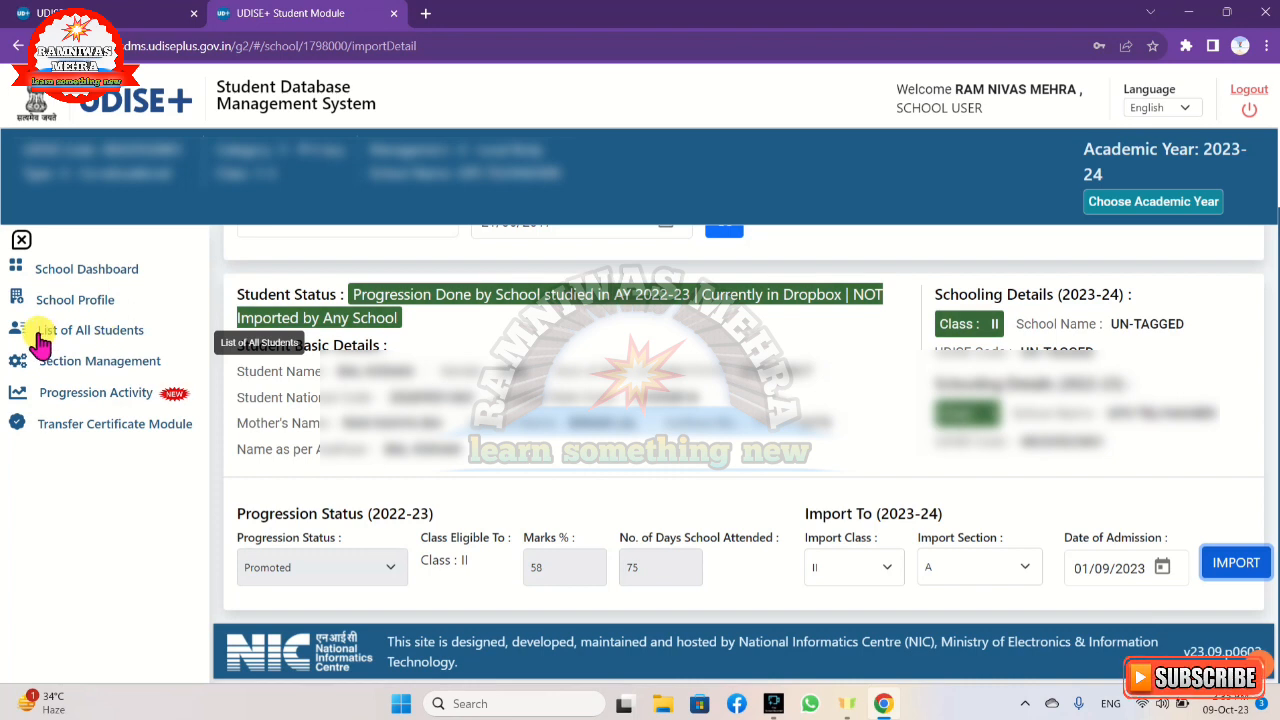
Open the List of All Students and validate the first Class I student's Aadhaar for name.
click(106, 340)
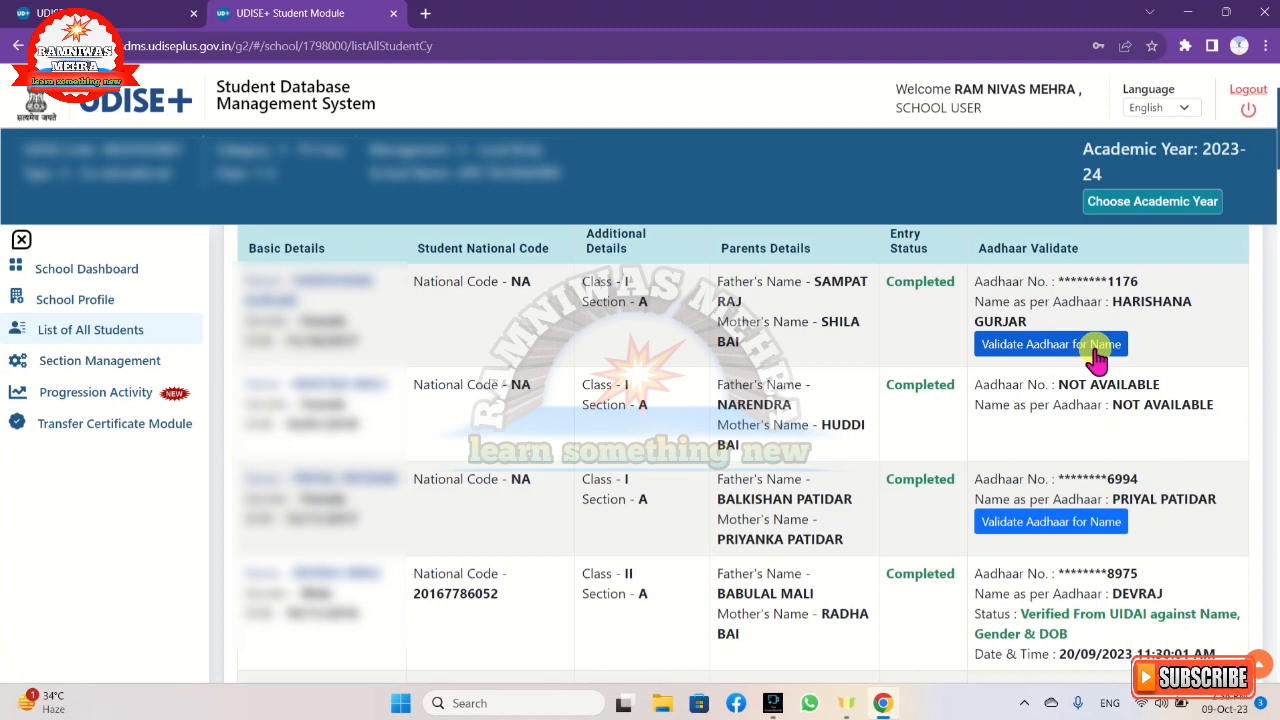
click(1022, 362)
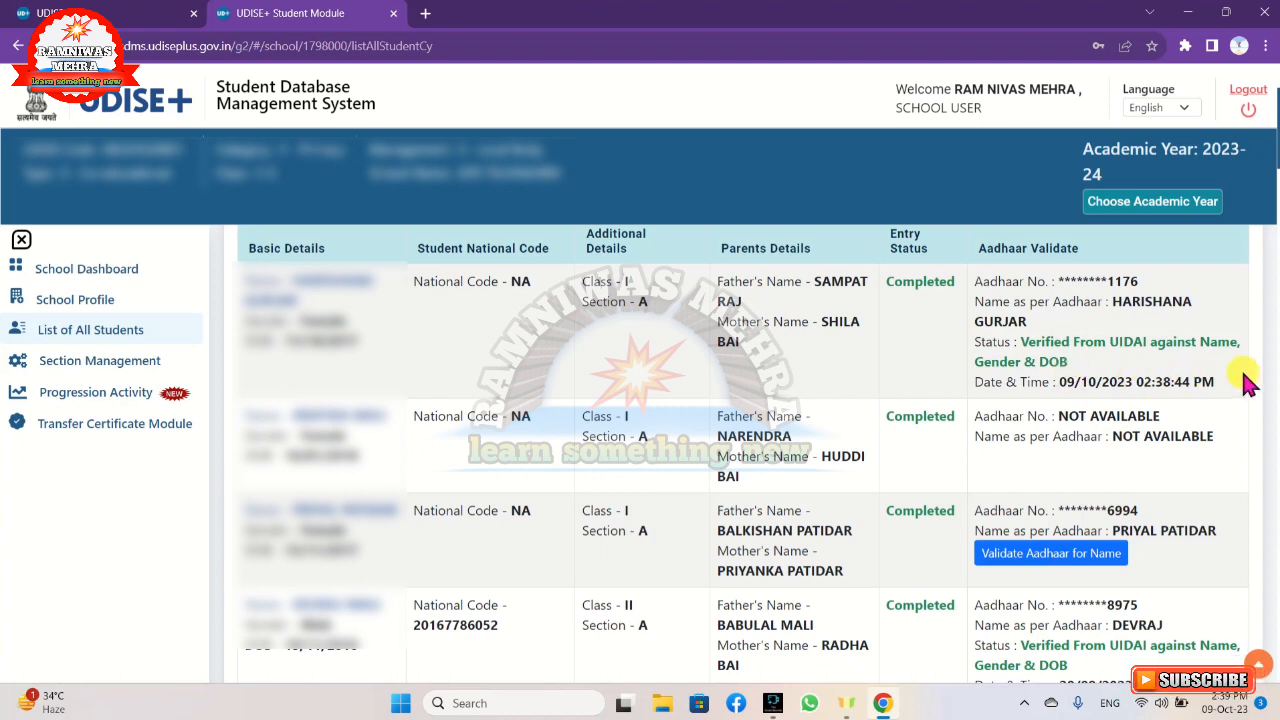
scroll(1180, 376, up, 2)
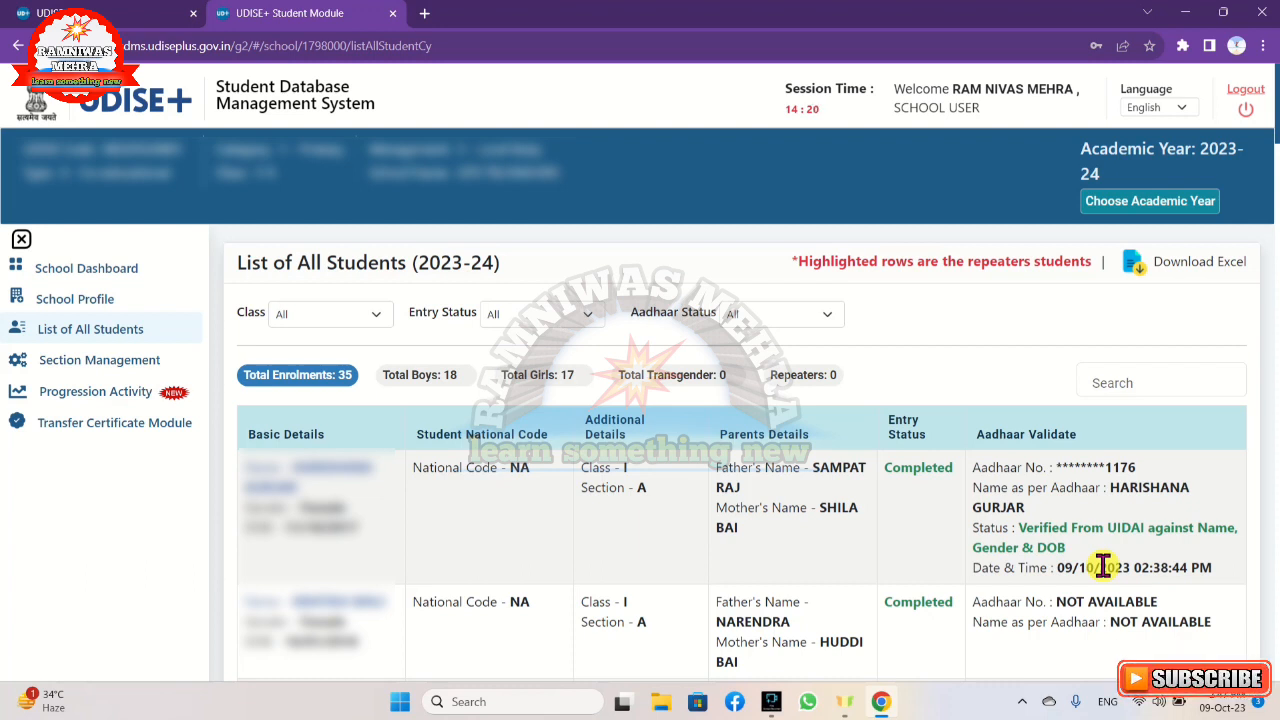
Open Section Management and add section B to Class I with the section alias B.
click(94, 370)
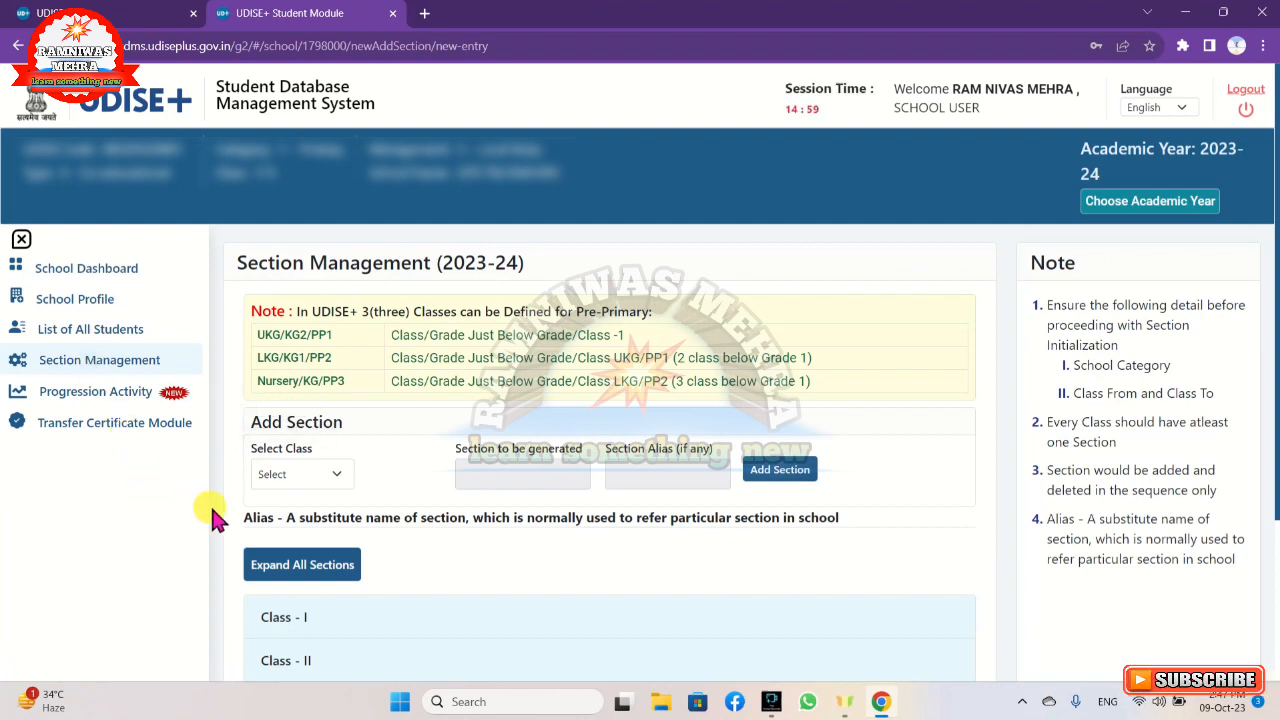
click(337, 475)
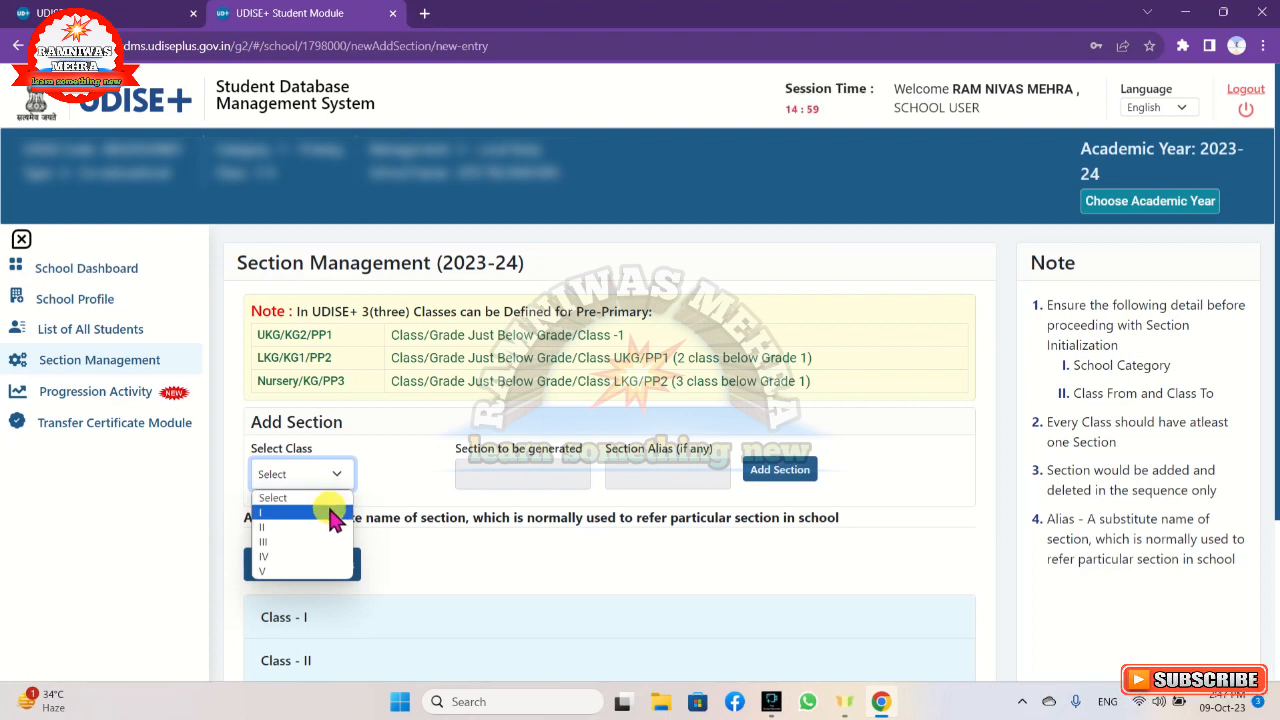
click(330, 511)
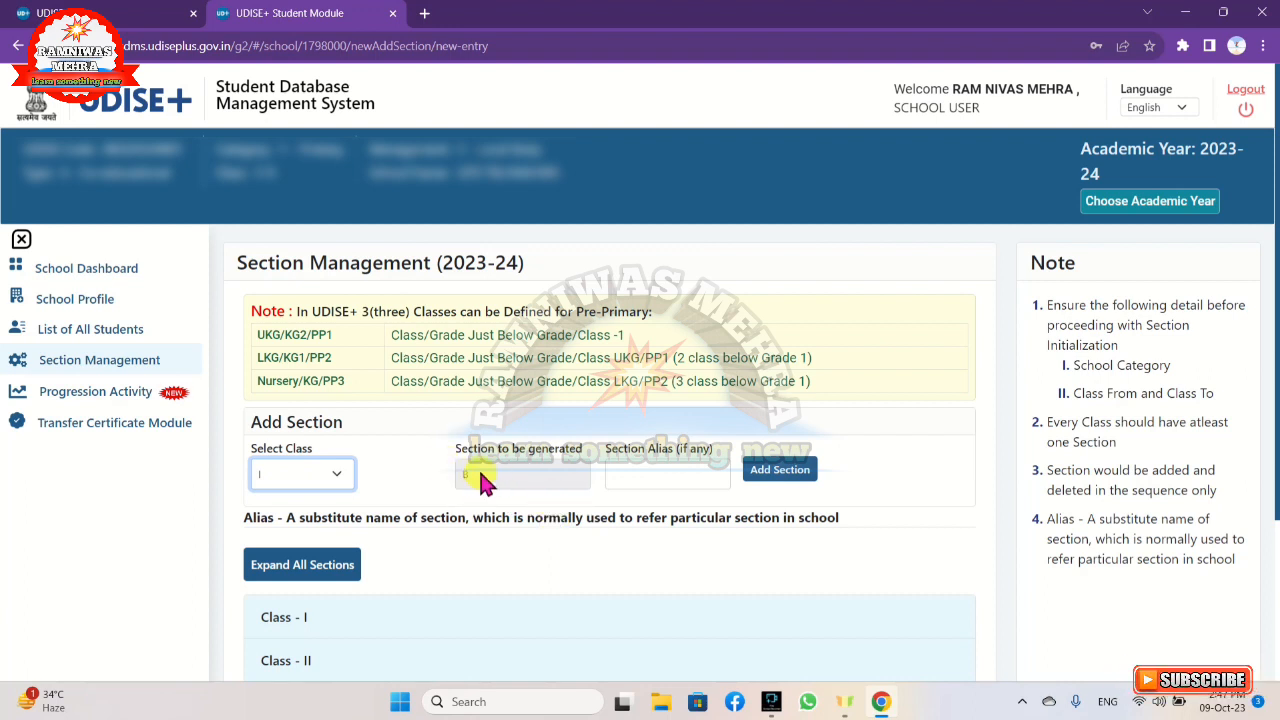
click(630, 476)
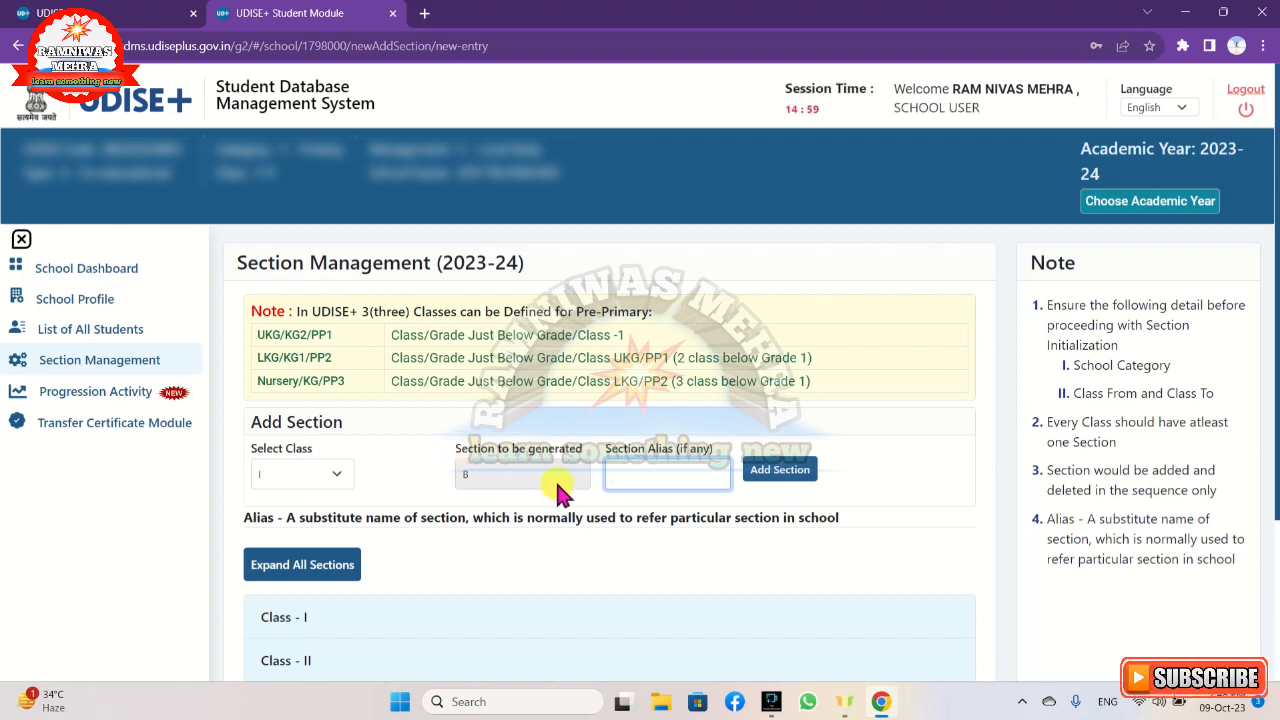
key(BackSpace)
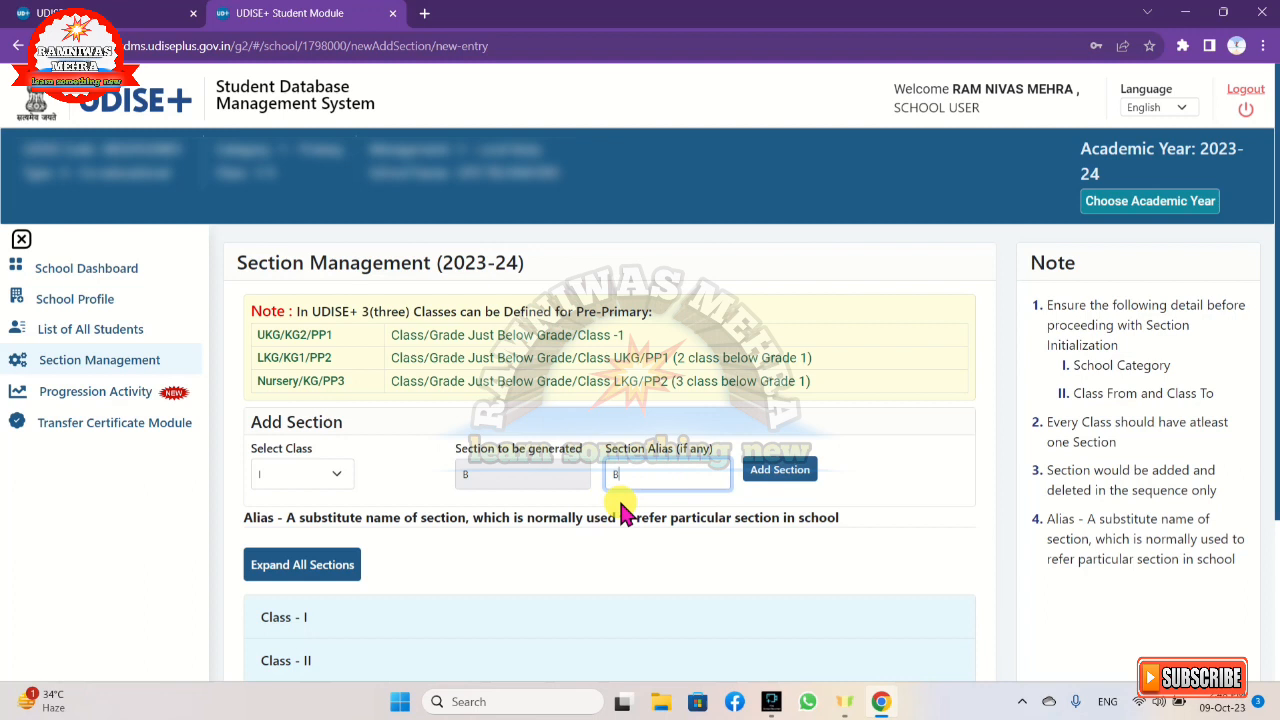
click(781, 480)
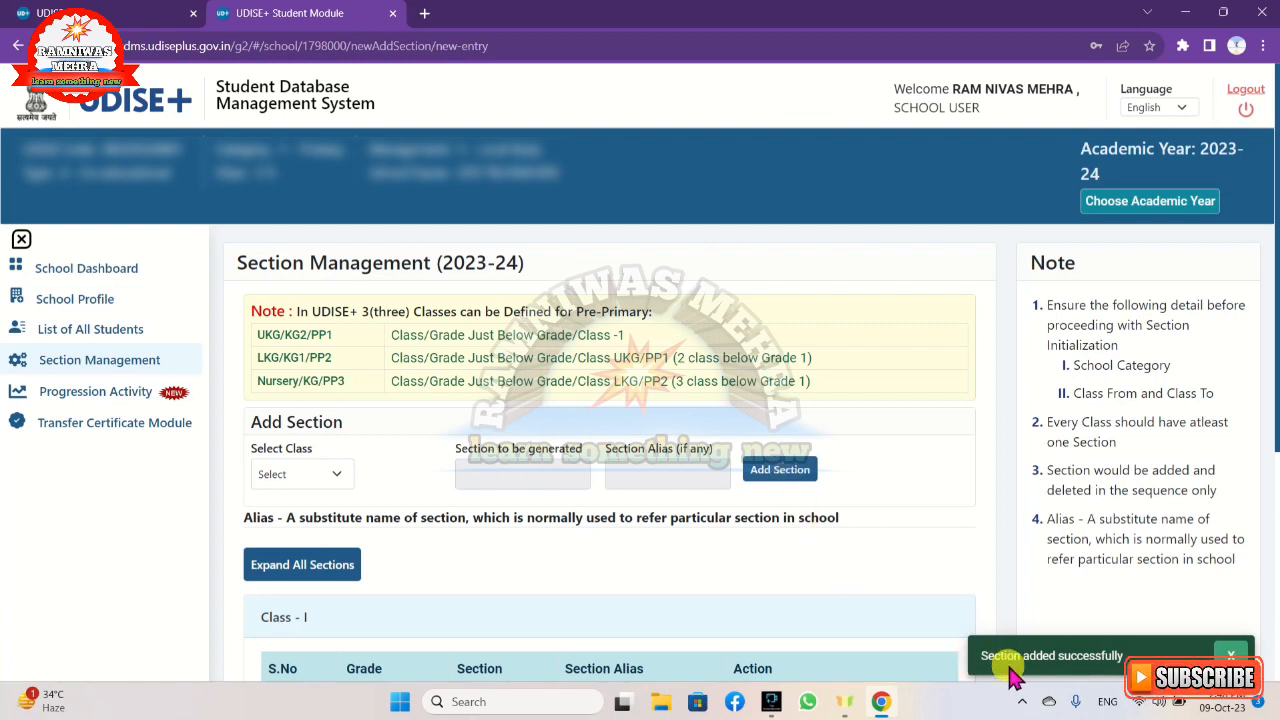
Delete section B from Class I and confirm the deletion.
scroll(800, 585, down, 3)
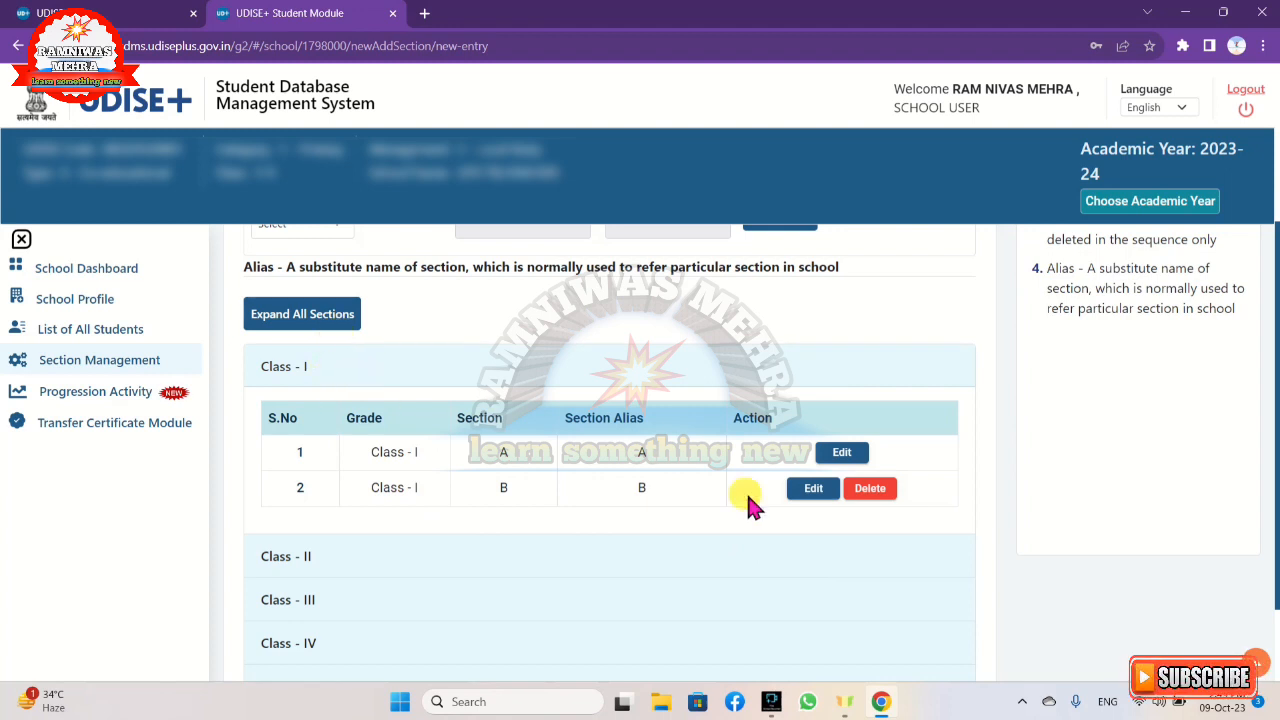
click(866, 490)
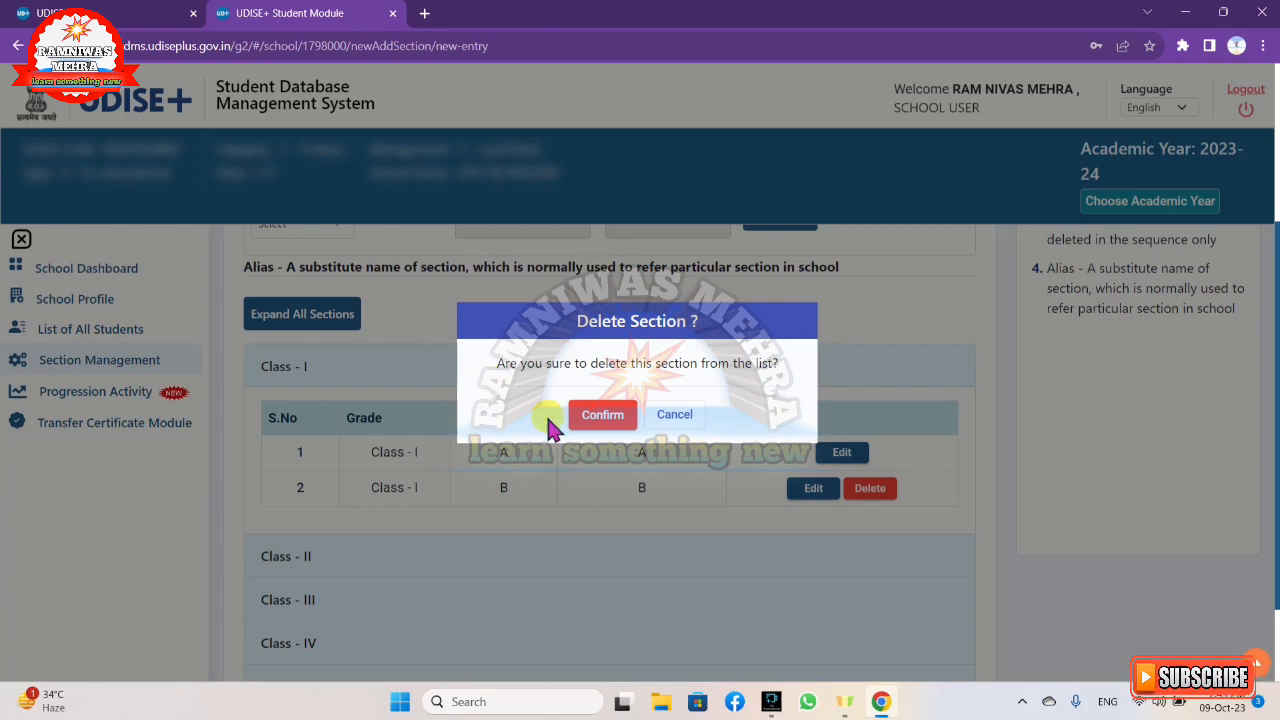
click(602, 416)
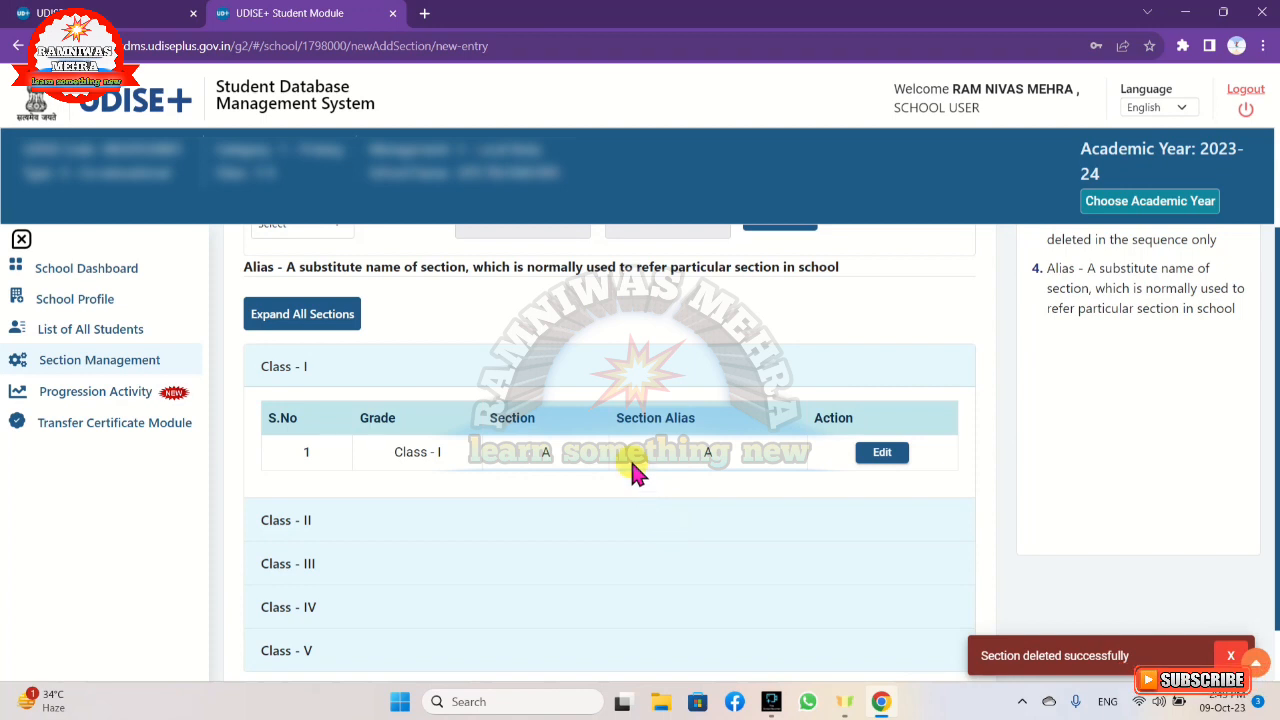
Expand the section lists of all classes and review their sections and aliases.
scroll(437, 360, up, 1)
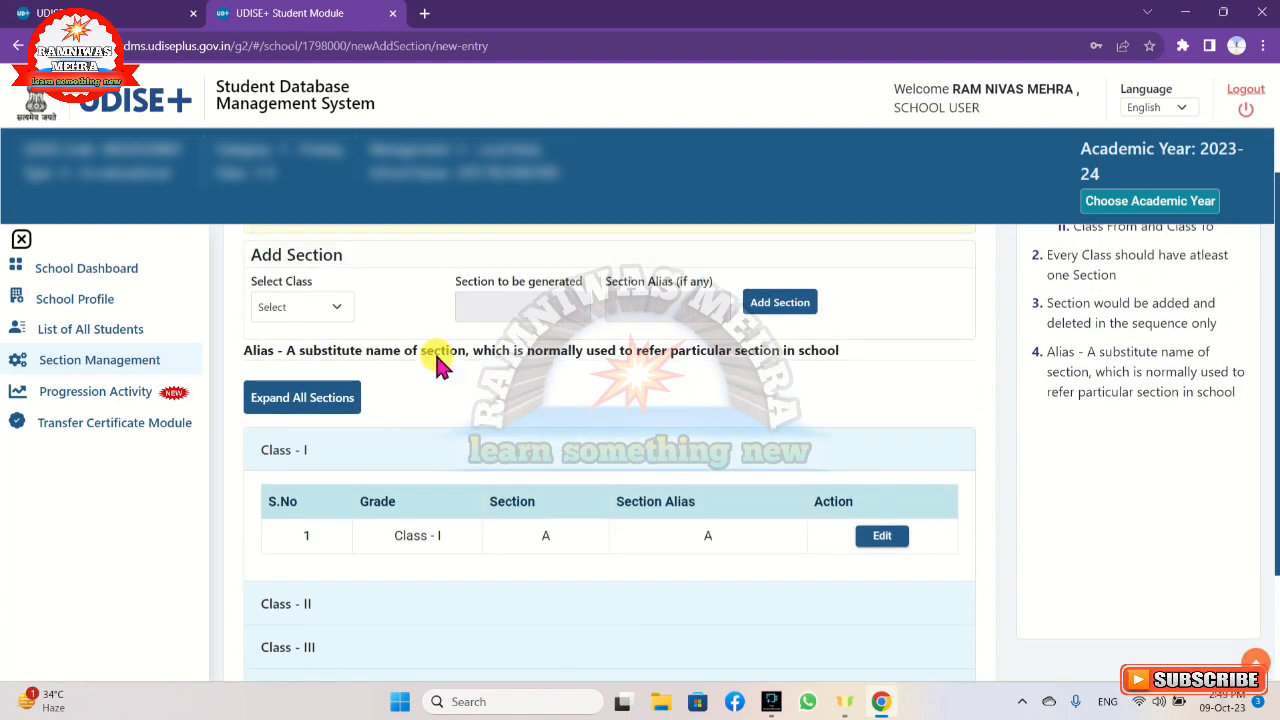
click(289, 408)
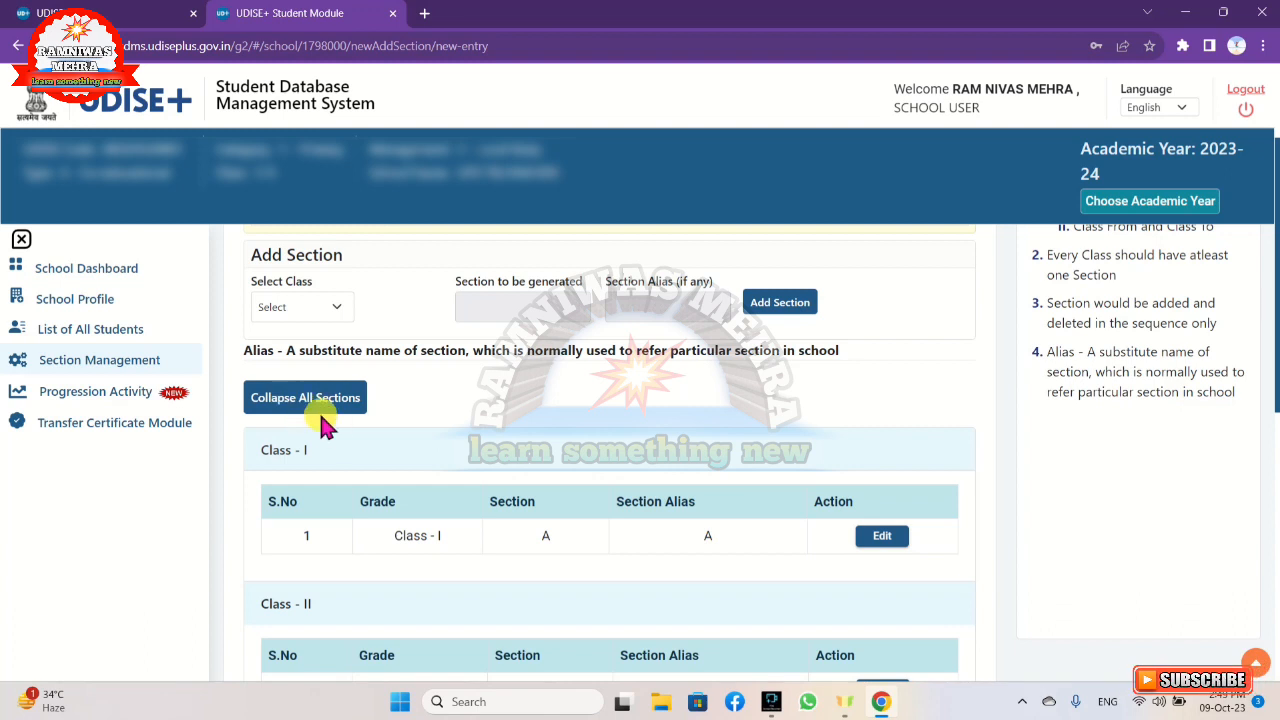
scroll(447, 428, down, 3)
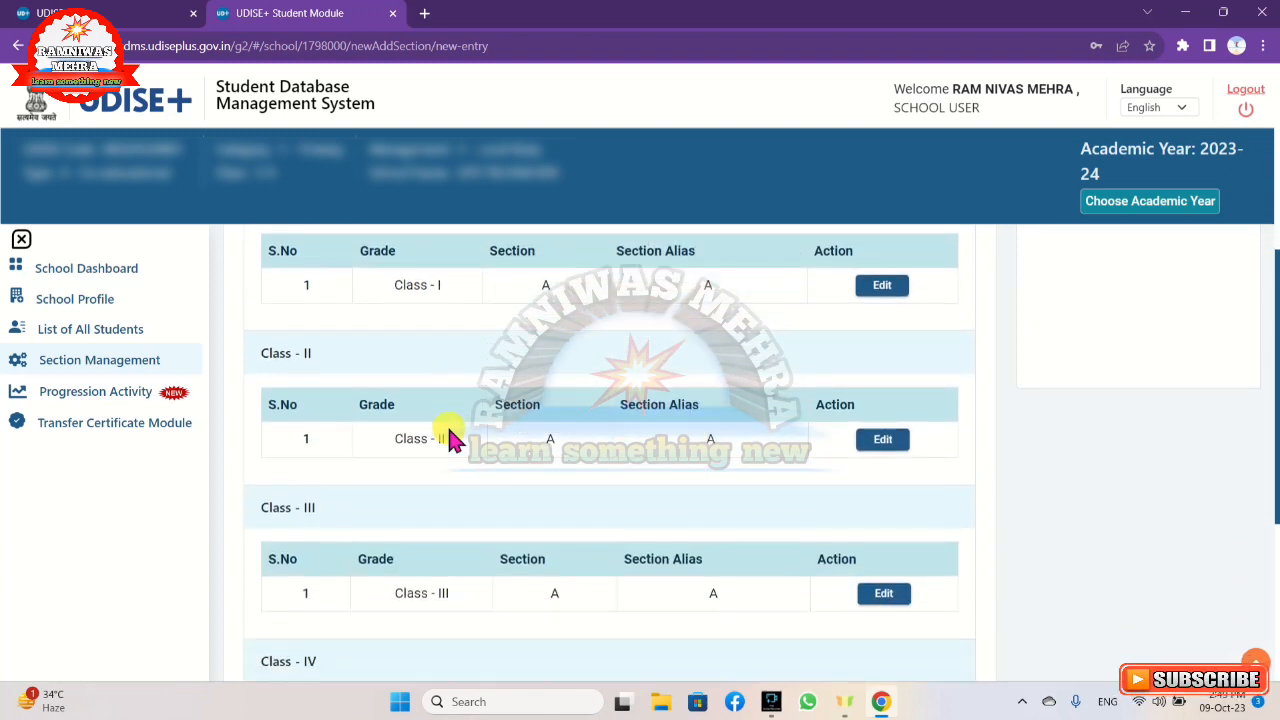
scroll(450, 438, up, 1)
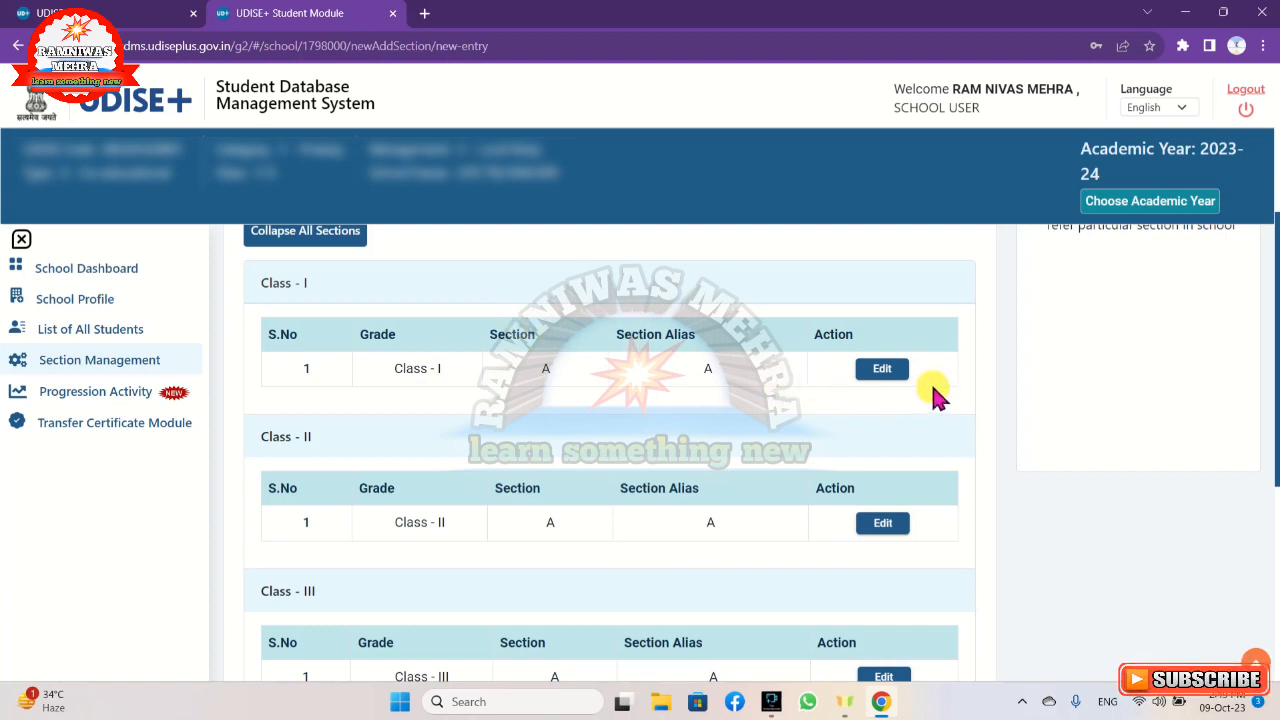
Edit section A of Class I and save the update with the section alias A.
click(895, 372)
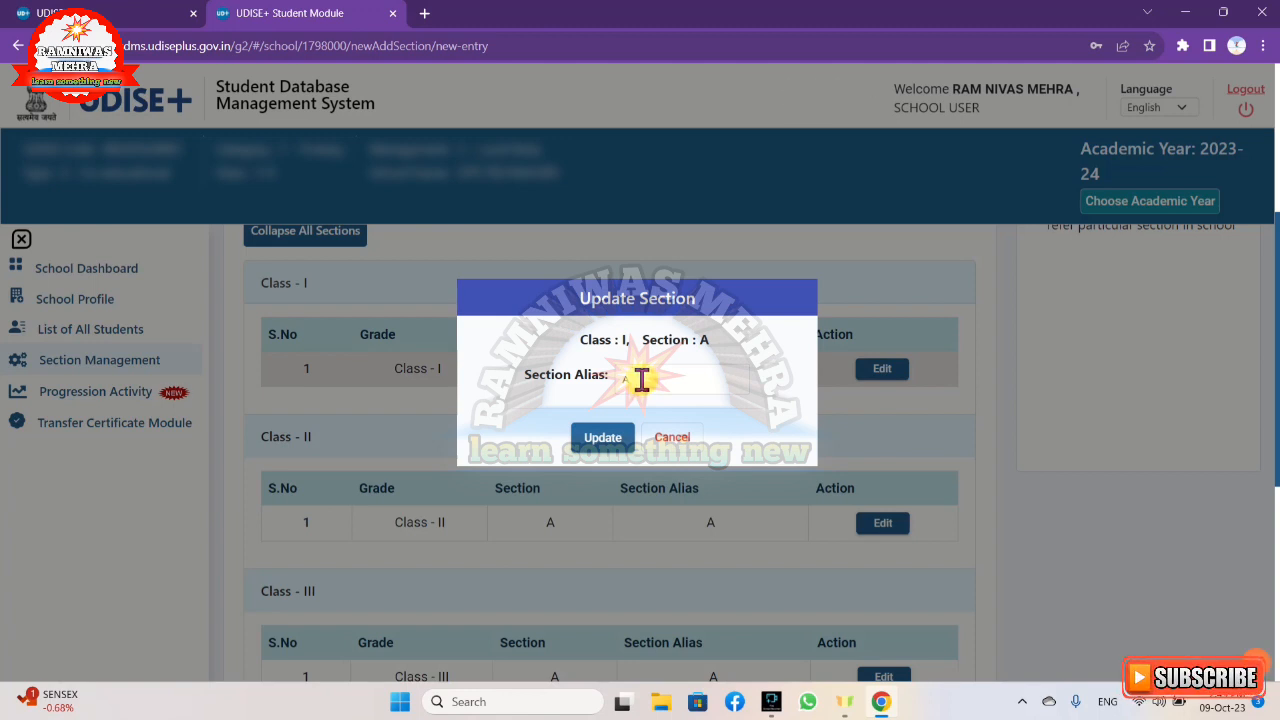
click(620, 440)
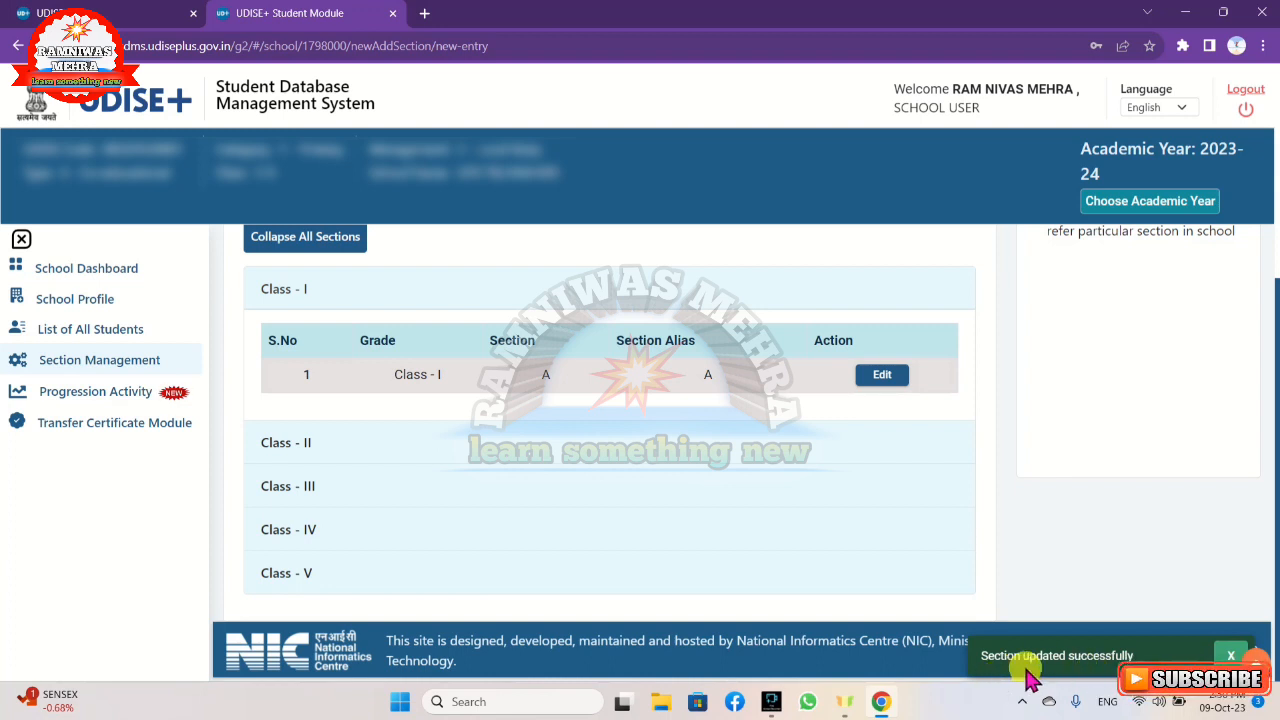
scroll(646, 440, up, 4)
scroll(646, 440, down, 4)
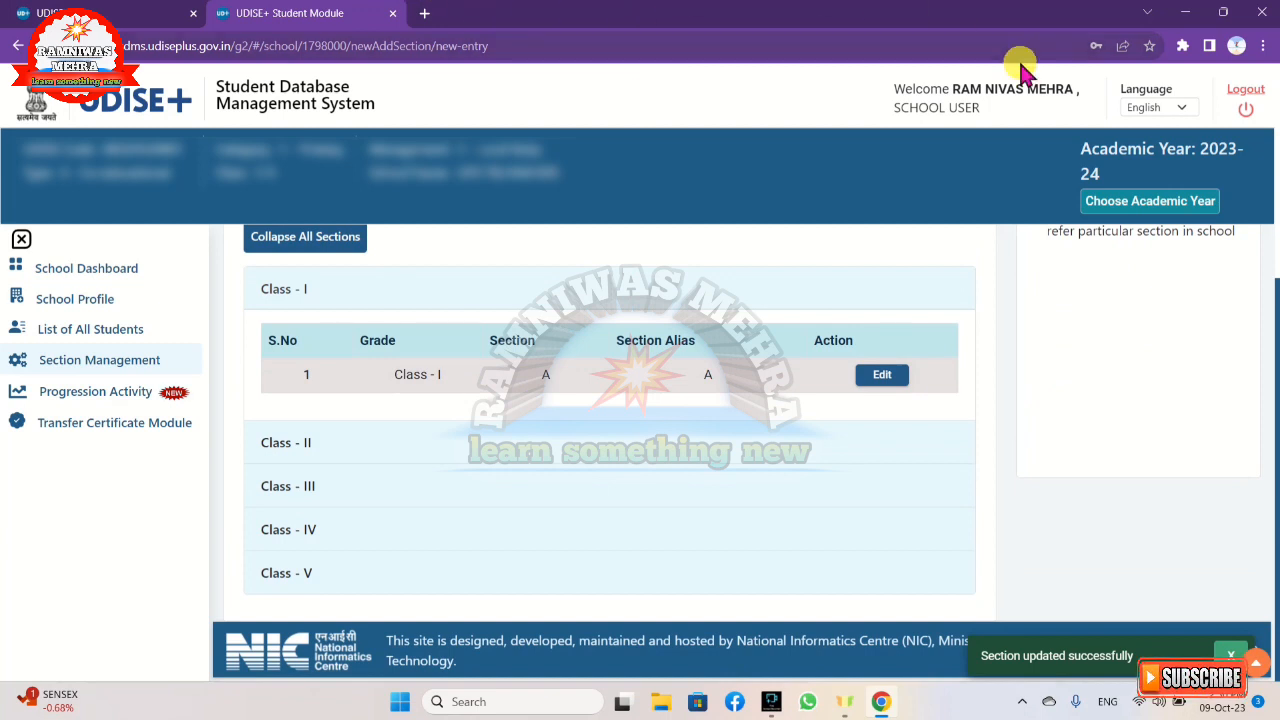